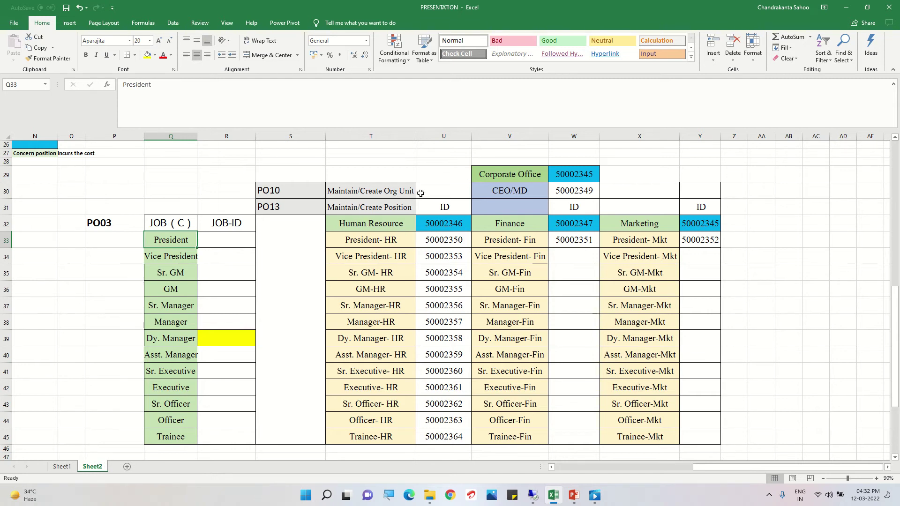
# Step: Fill the Human Resource position ID cells from President-HR to Trainee-HR with yellow
pyautogui.click(297, 191)
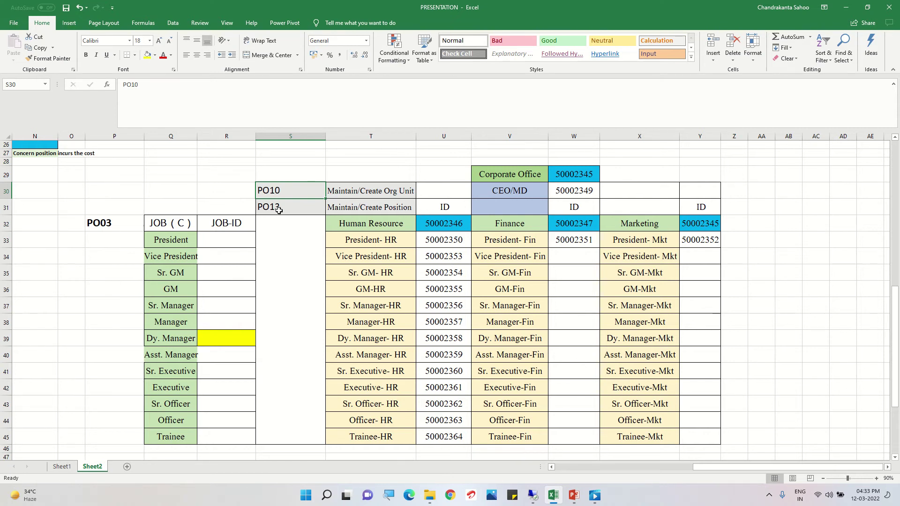
pyautogui.click(439, 241)
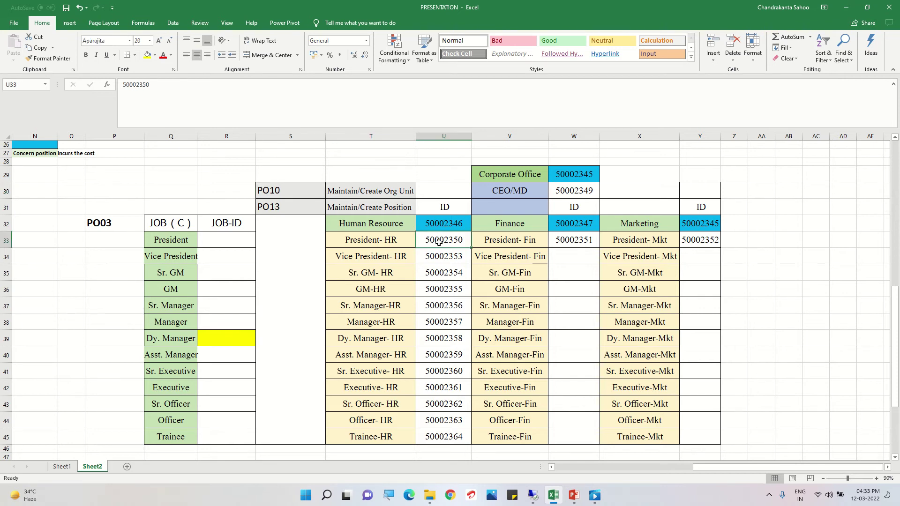
pyautogui.moveTo(439, 241); pyautogui.dragTo(446, 439)
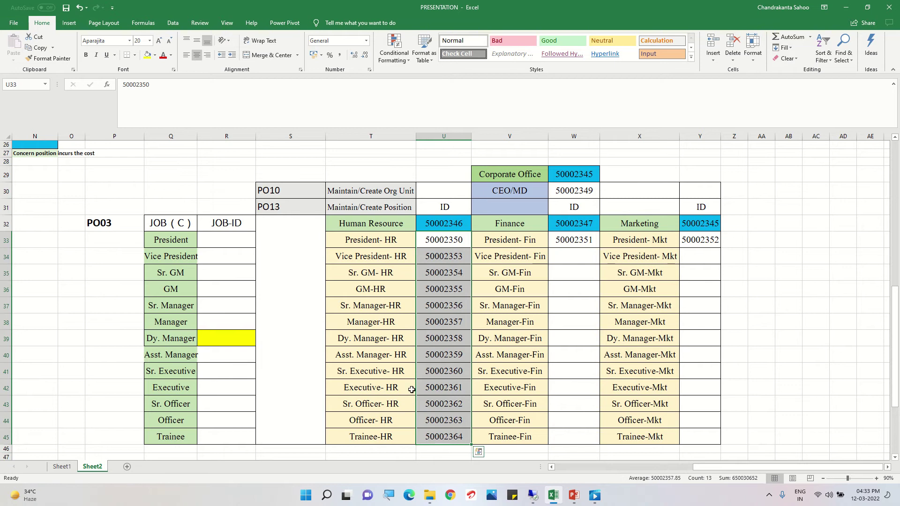
pyautogui.click(148, 55)
pyautogui.moveTo(459, 267); pyautogui.dragTo(467, 273)
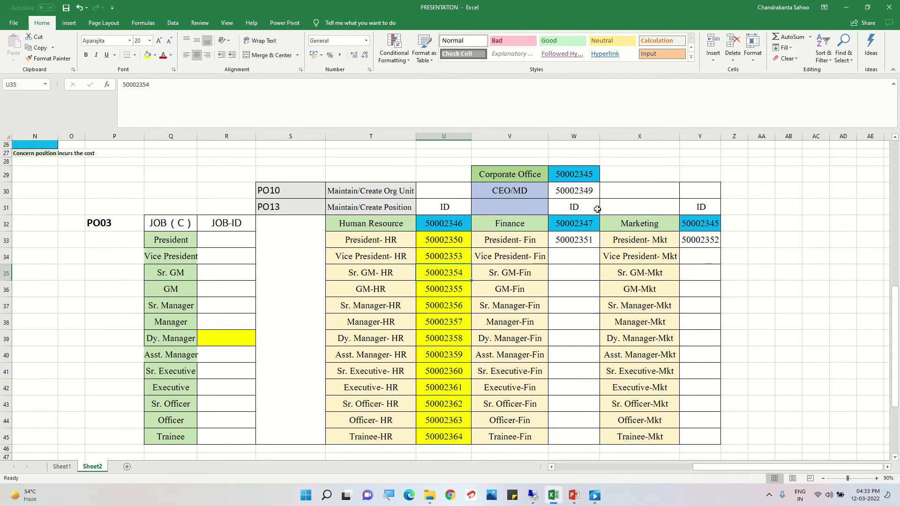
# Step: Highlight the ID cells of CEO/MD, President-Fin and President-Mkt in yellow
pyautogui.click(575, 192)
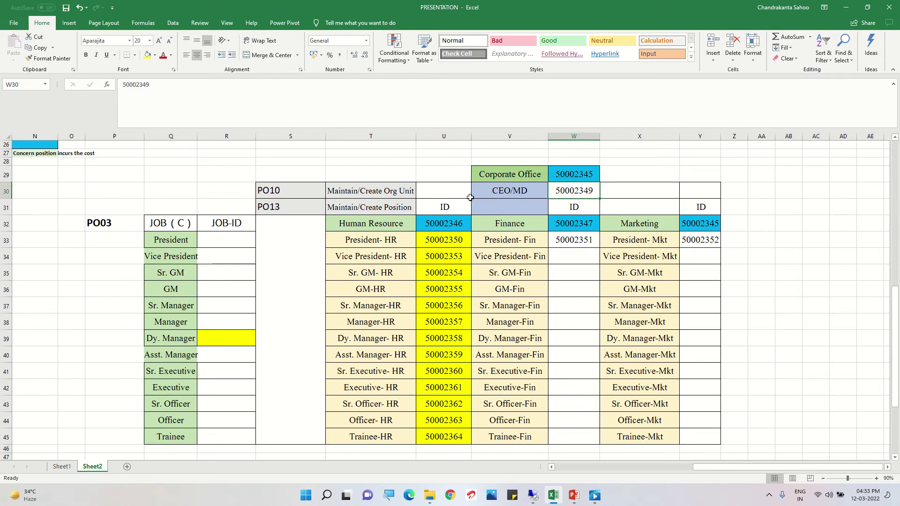
pyautogui.click(149, 55)
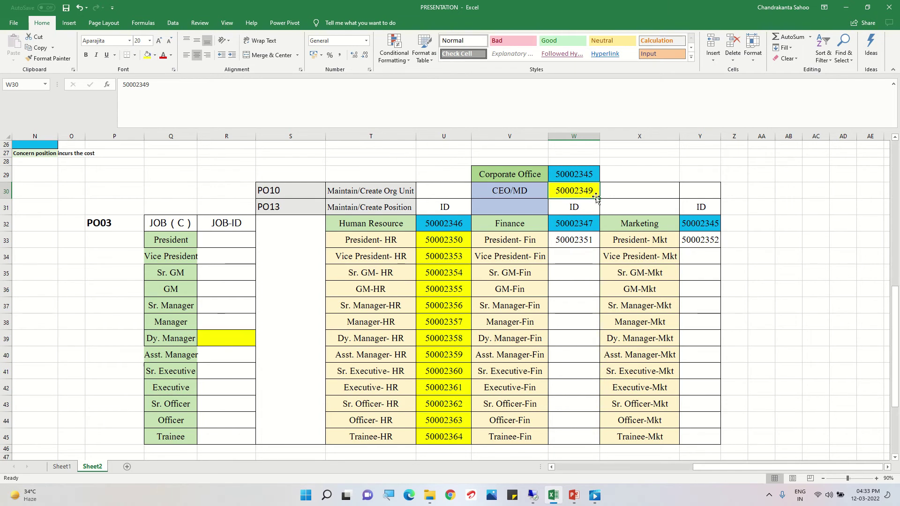
pyautogui.click(578, 241)
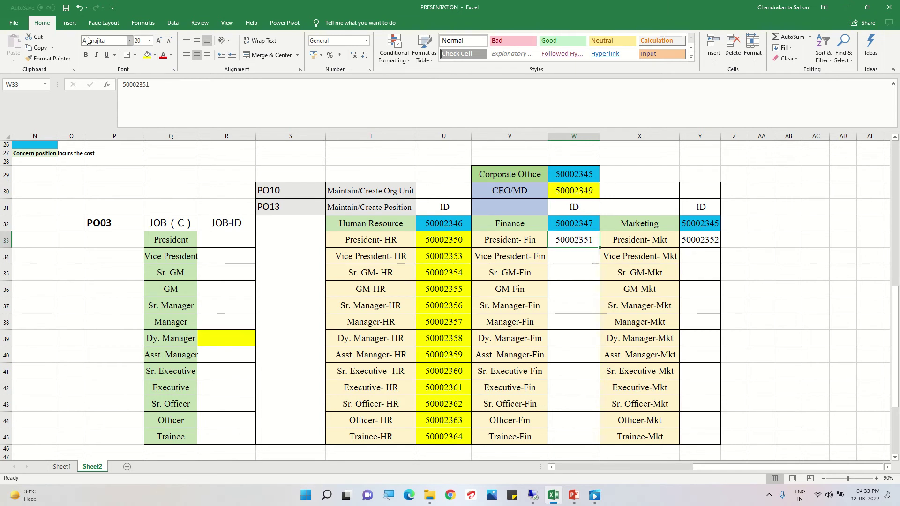
pyautogui.click(147, 55)
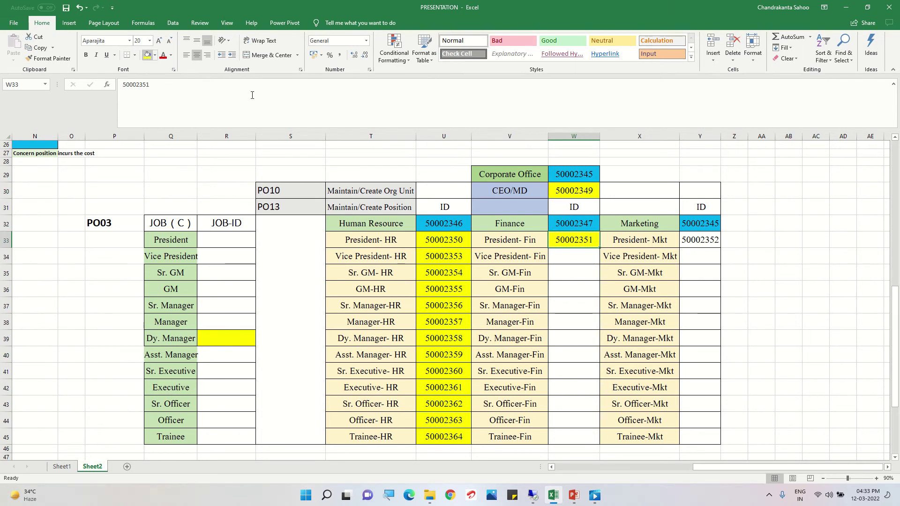
pyautogui.click(705, 240)
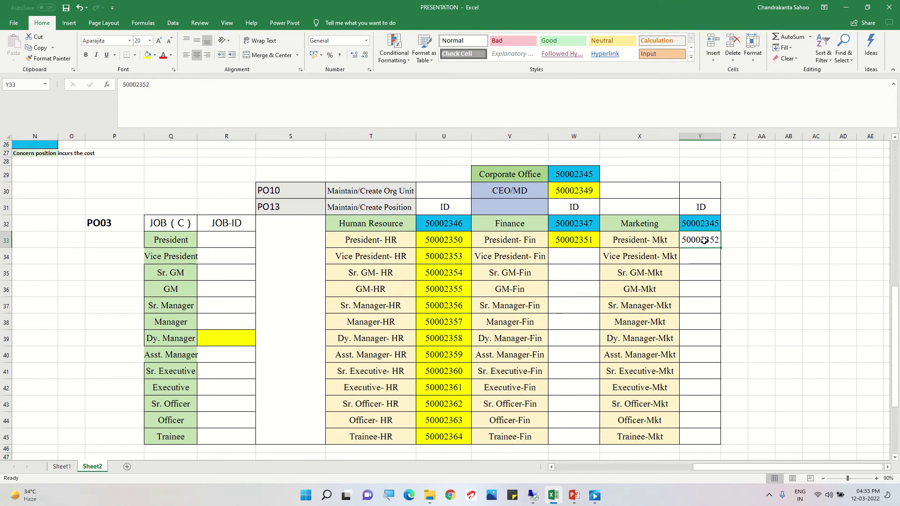
pyautogui.click(148, 55)
pyautogui.click(438, 310)
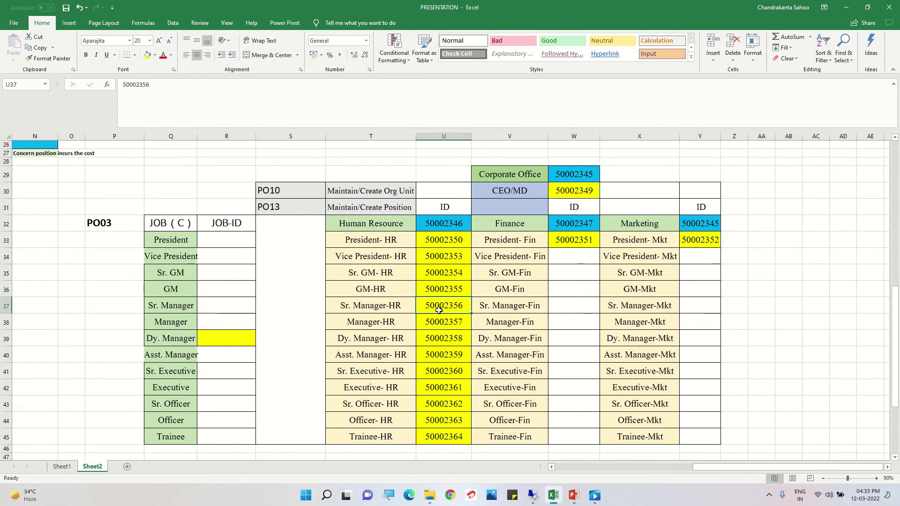
pyautogui.scroll(-1, 438, 310)
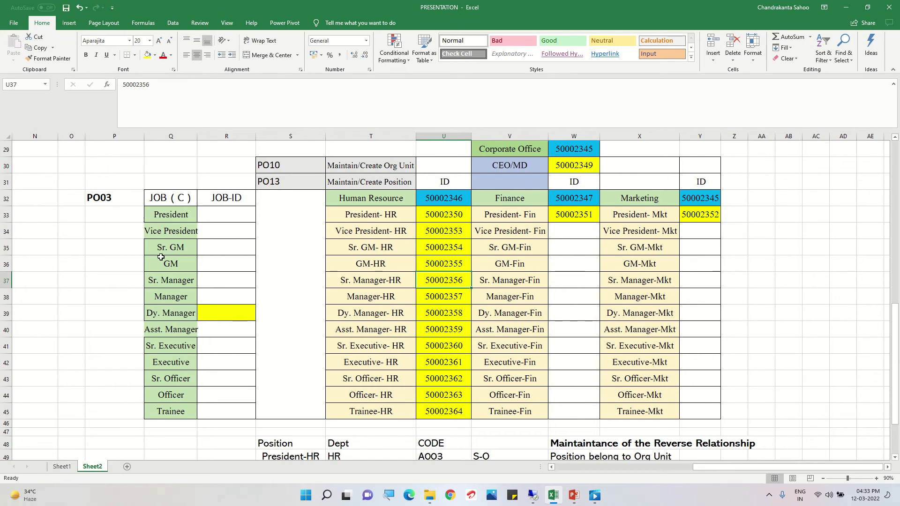
# Step: Set the computer's sound volume close to the minimum
pyautogui.click(830, 500)
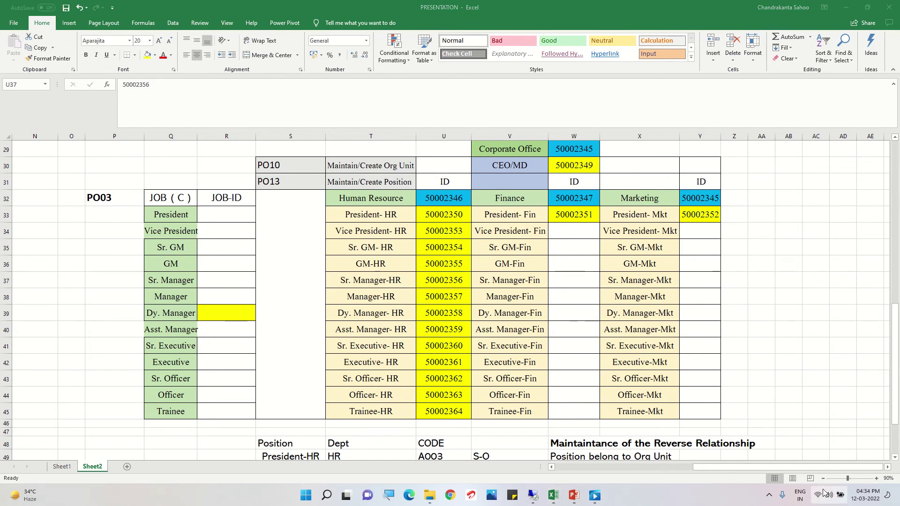
pyautogui.click(825, 494)
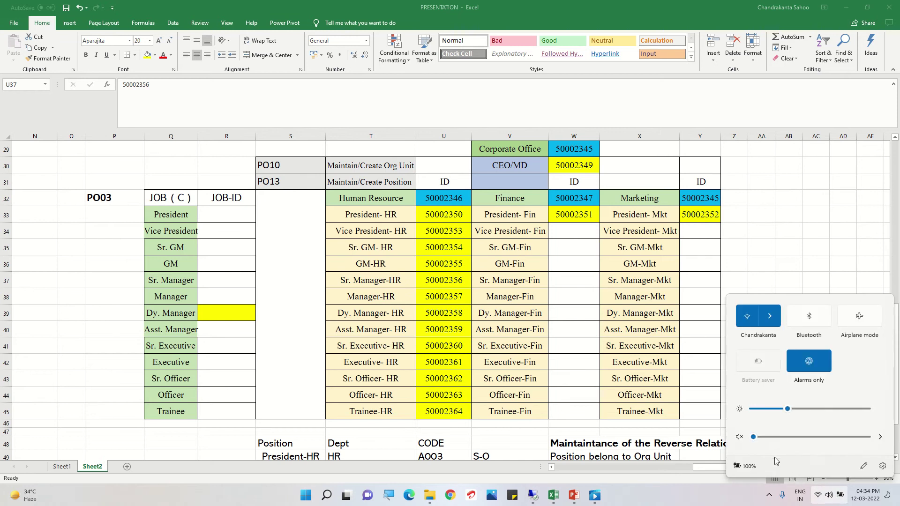
pyautogui.click(759, 437)
pyautogui.press('Escape')
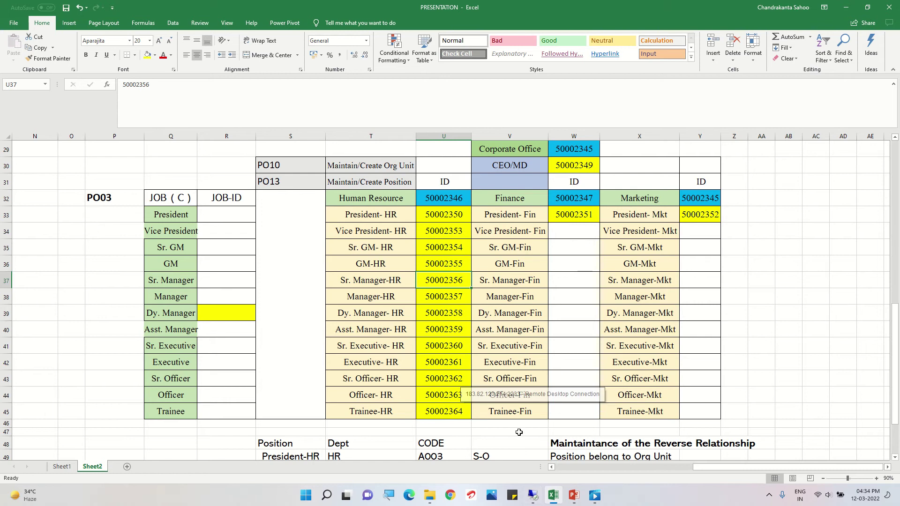
# Step: Switch to the SAP remote session and leave Maintain Position for the SAP Easy Access menu
pyautogui.click(533, 498)
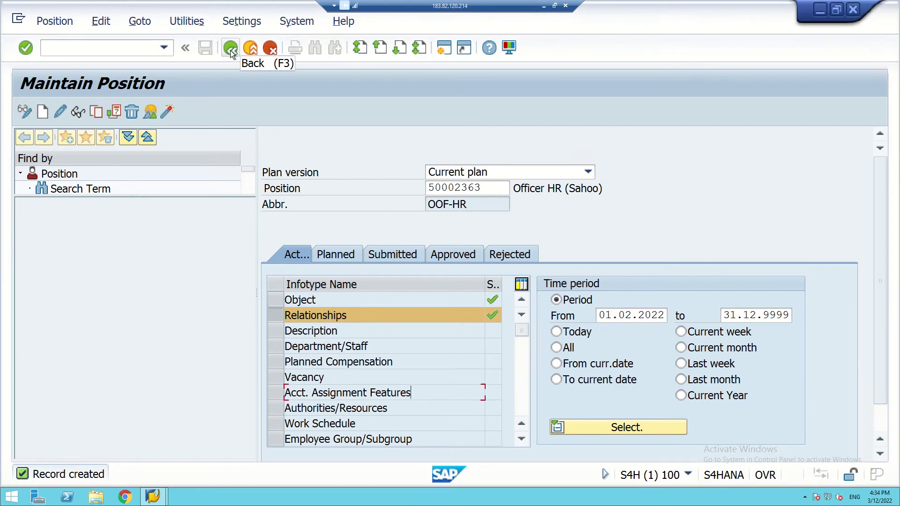
pyautogui.click(230, 49)
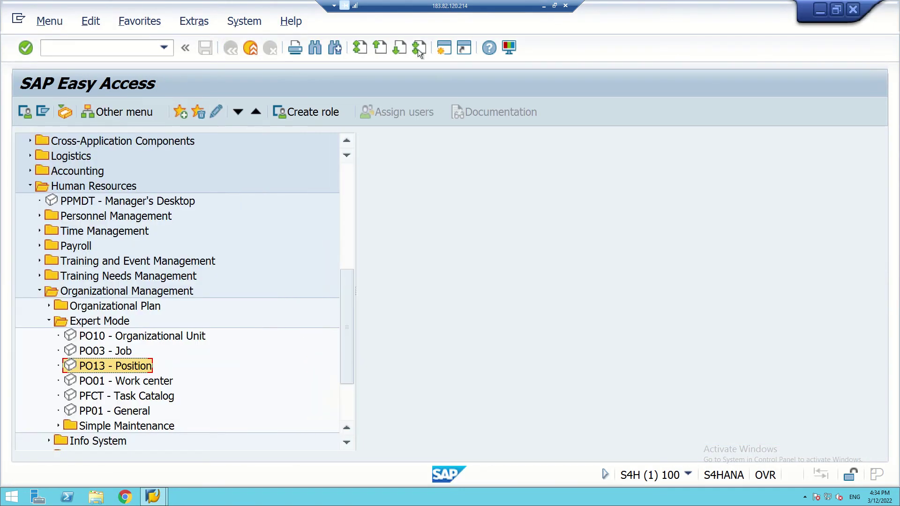
# Step: Return to the Excel workbook and examine the PO03 entry in the relationship notes below the position table
pyautogui.click(544, 5)
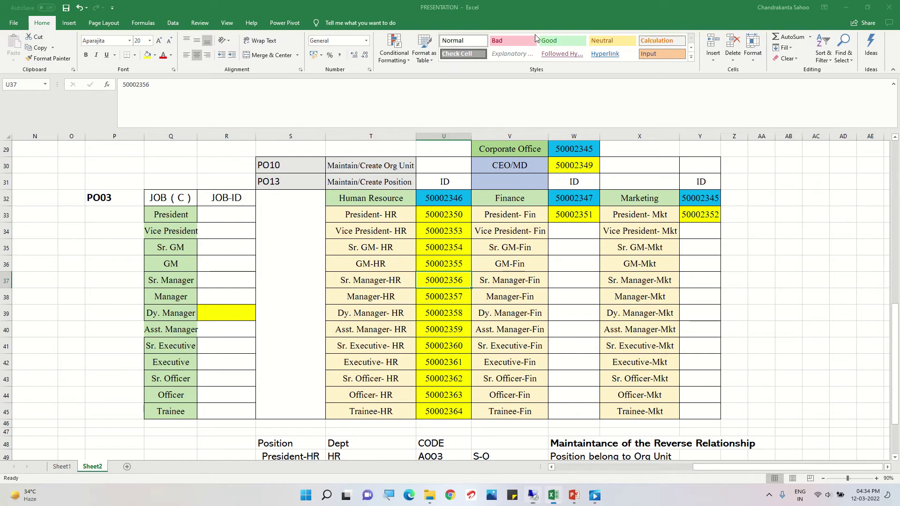
pyautogui.scroll(-2, 500, 319)
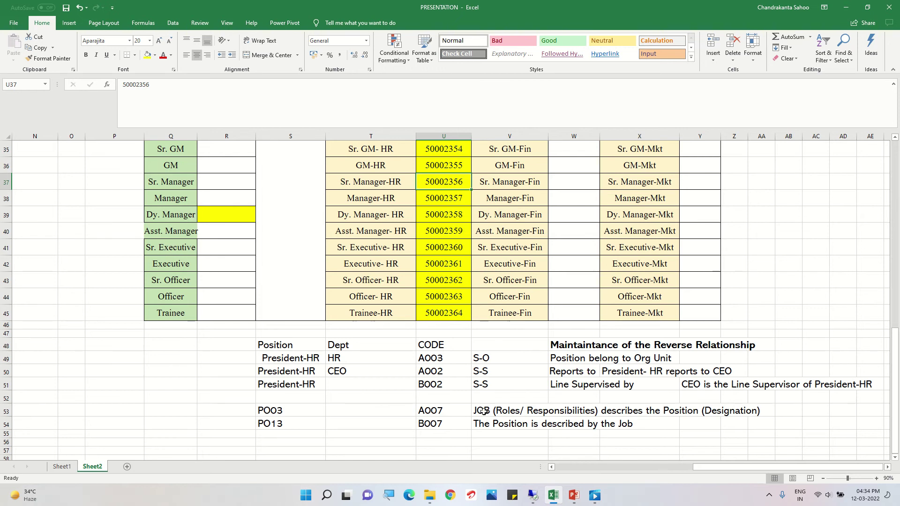
pyautogui.click(274, 412)
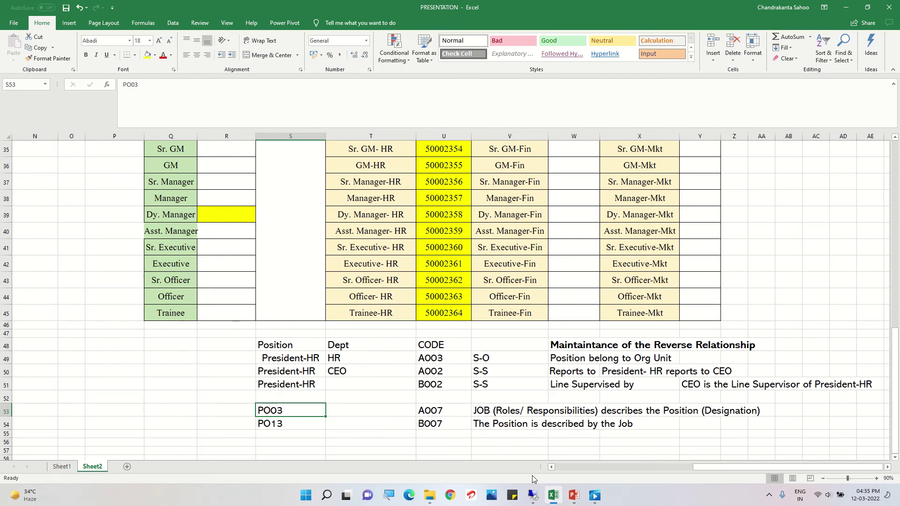
# Step: Switch to the SAP remote session, open PO03 - Job and clear the existing job number
pyautogui.click(533, 496)
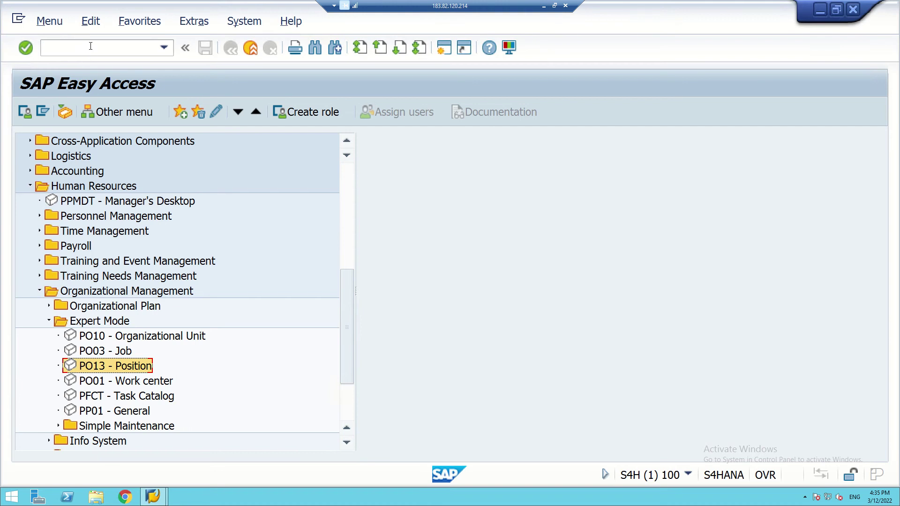
pyautogui.doubleClick(90, 351)
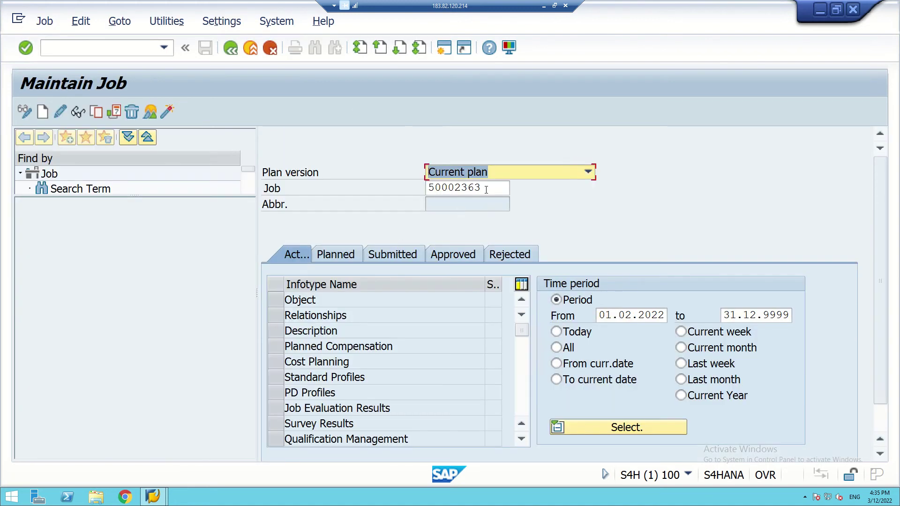
pyautogui.press('Tab')
pyautogui.press('Delete')
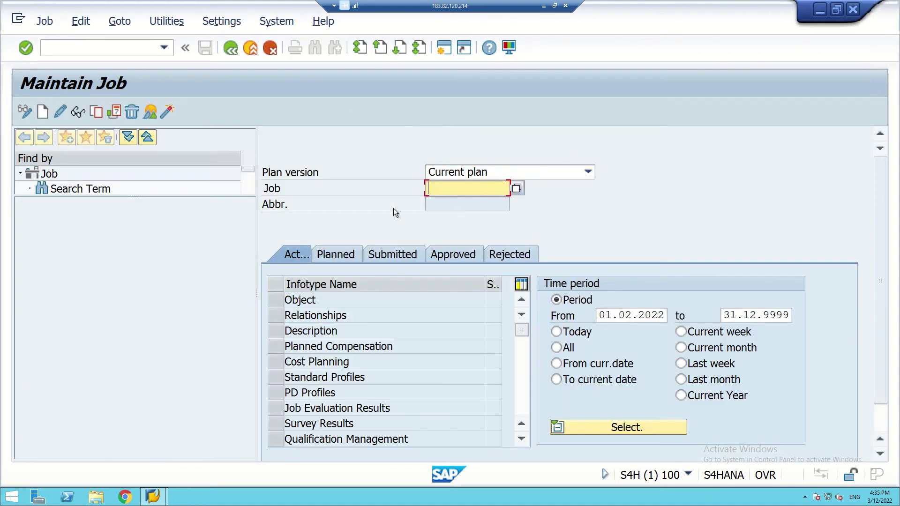
pyautogui.hotkey('shift', 'Tab')
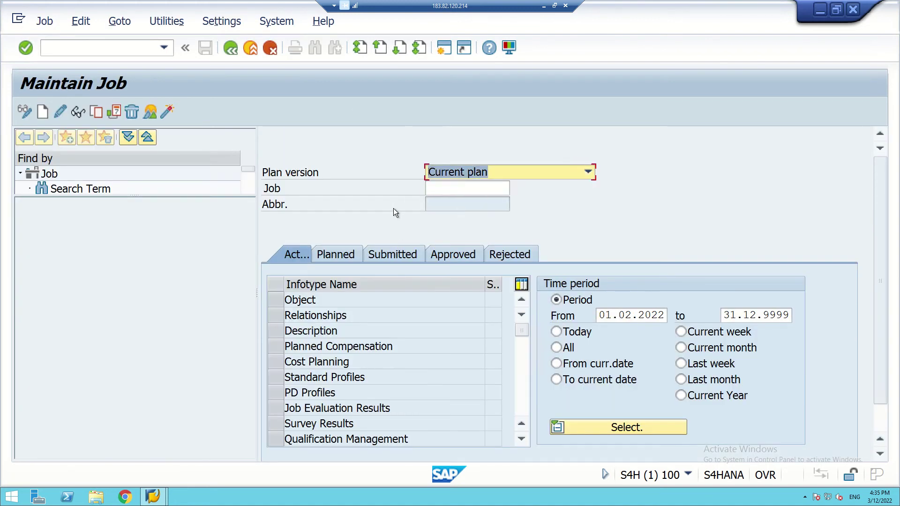
# Step: Create and save an Object record for a new job, abbreviated Pres and named President followed by the surname in parentheses
pyautogui.click(277, 299)
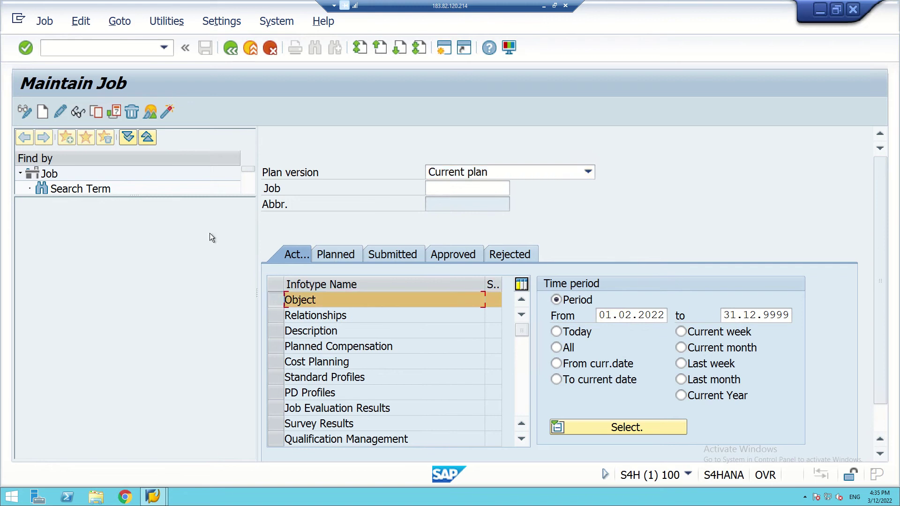
pyautogui.click(43, 112)
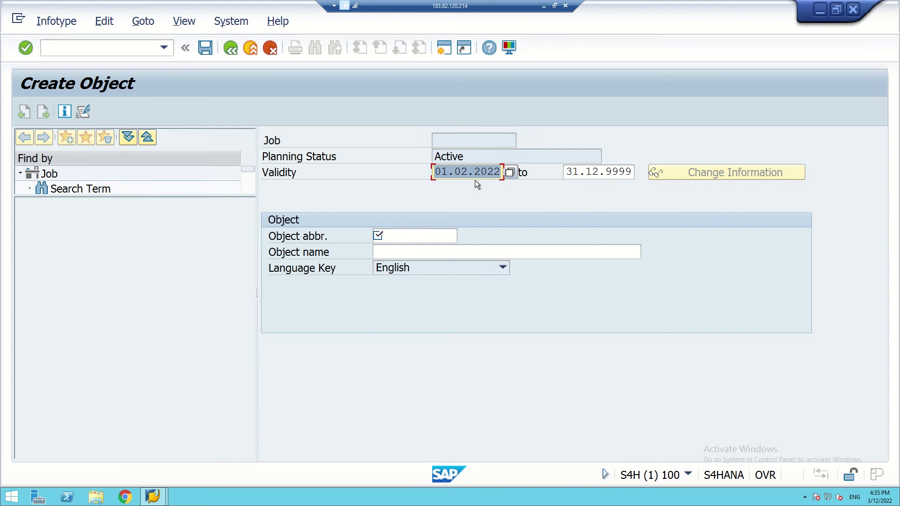
pyautogui.click(402, 236)
pyautogui.write('Pres')
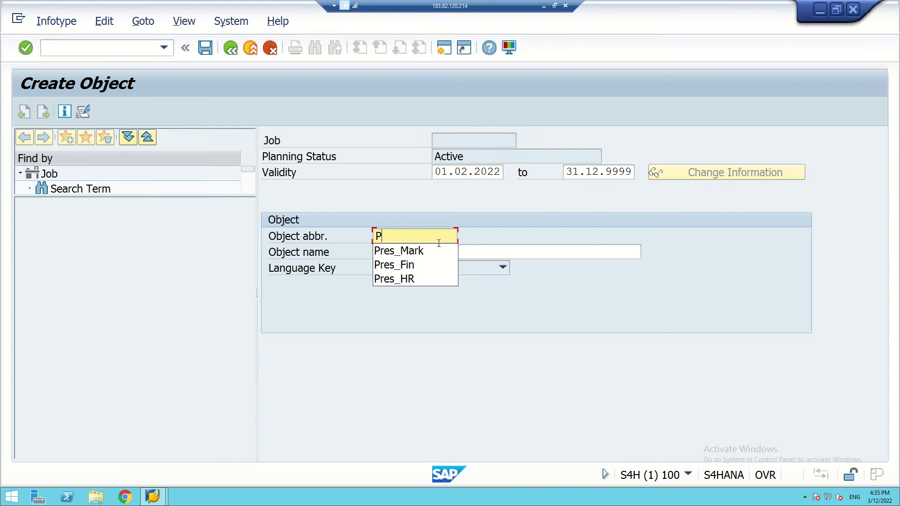
pyautogui.click(486, 237)
pyautogui.click(428, 250)
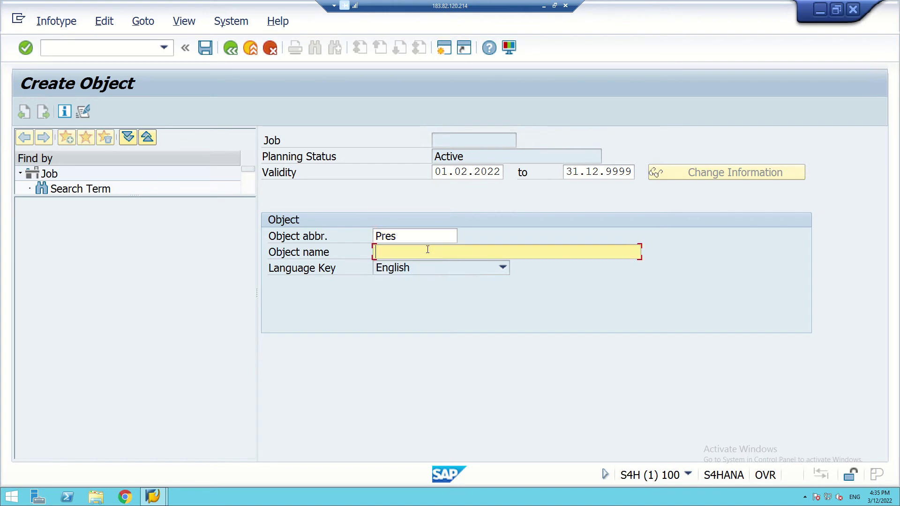
pyautogui.write('Pre')
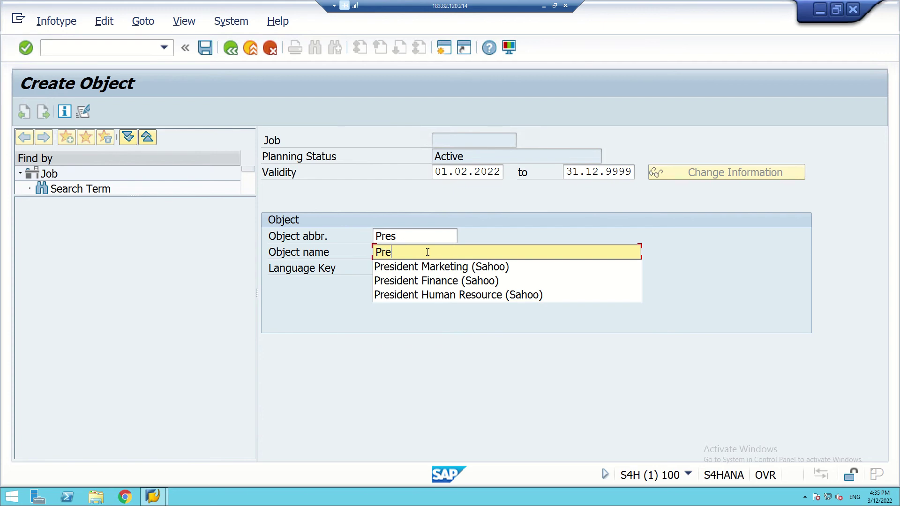
pyautogui.write('sident (Sahoo')
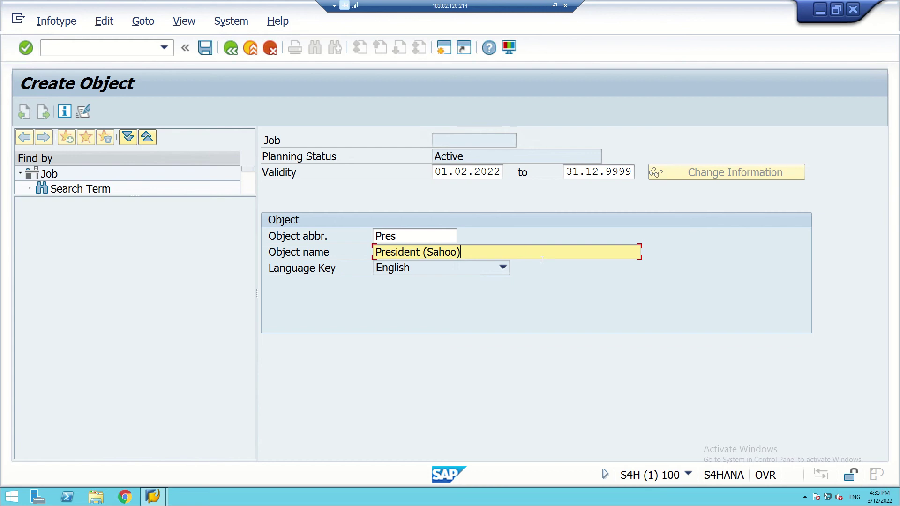
pyautogui.click(204, 49)
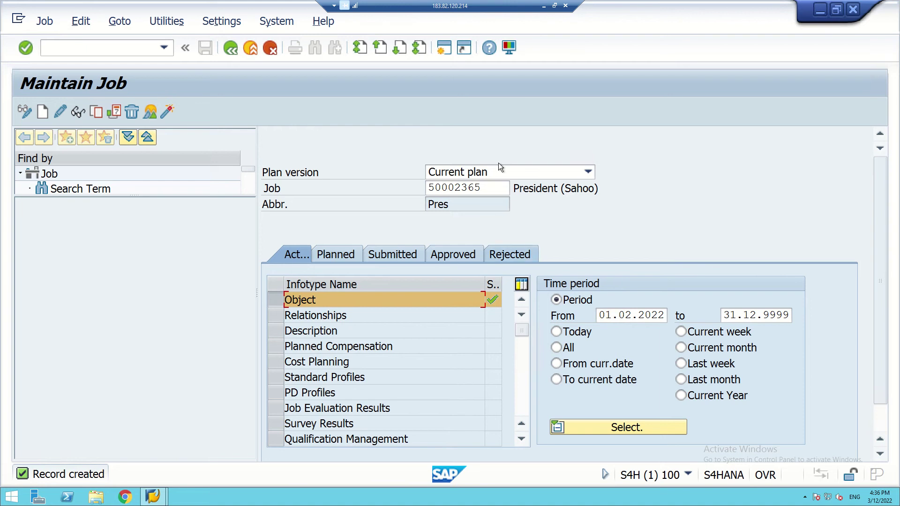
# Step: In the Excel sheet, enter 50002365 as the President's JOB-ID, and switch back to the SAP remote session
pyautogui.click(544, 6)
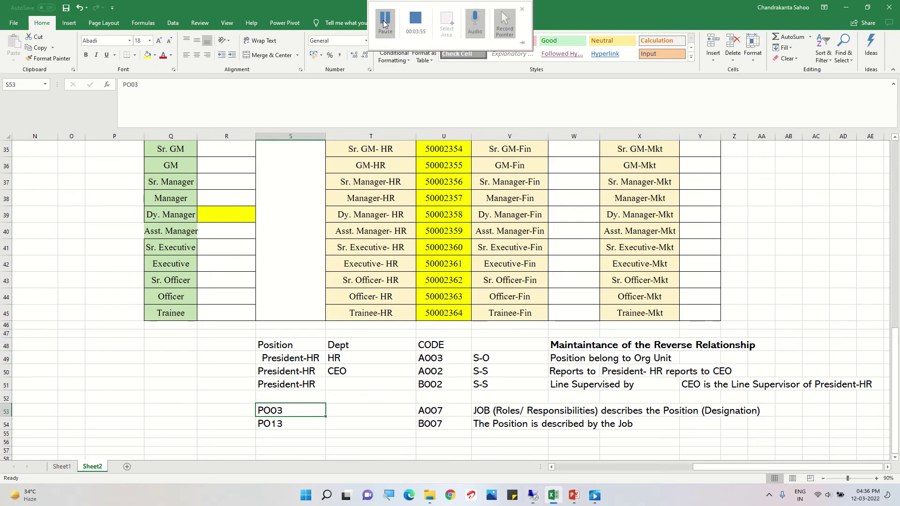
pyautogui.click(385, 6)
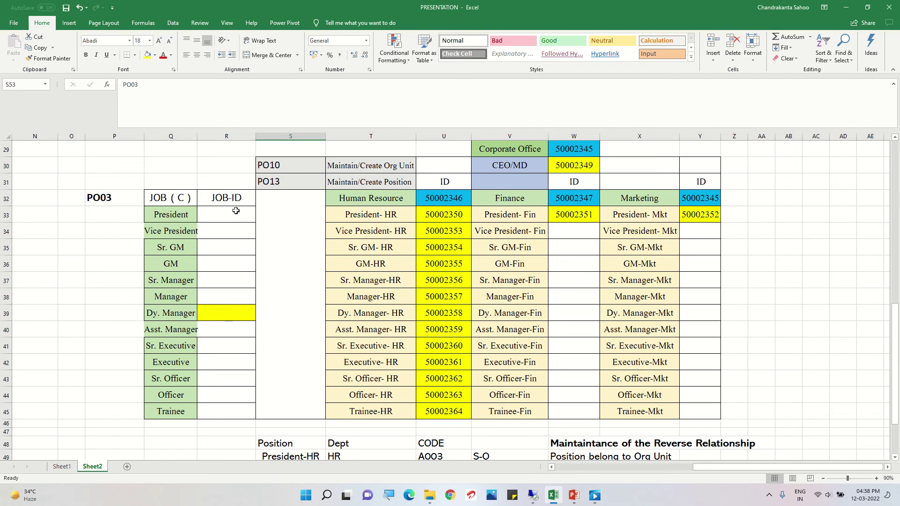
pyautogui.click(237, 213)
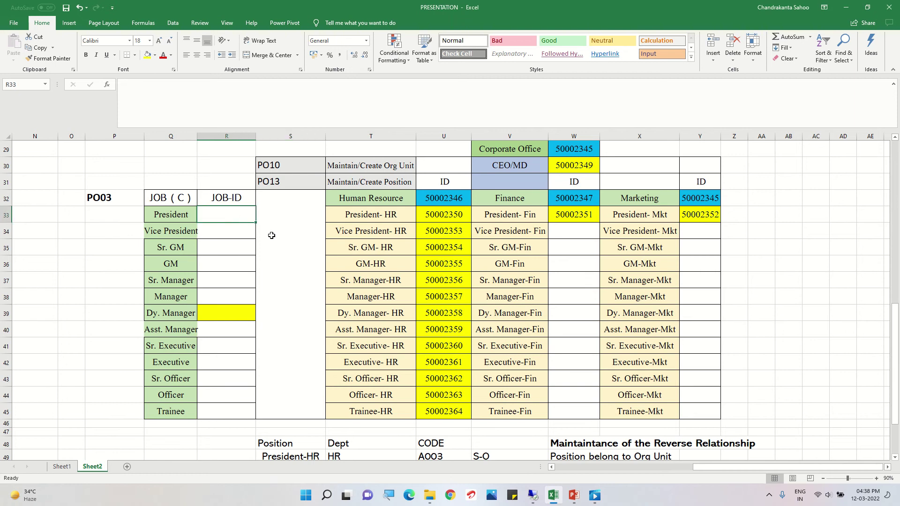
pyautogui.write('5000')
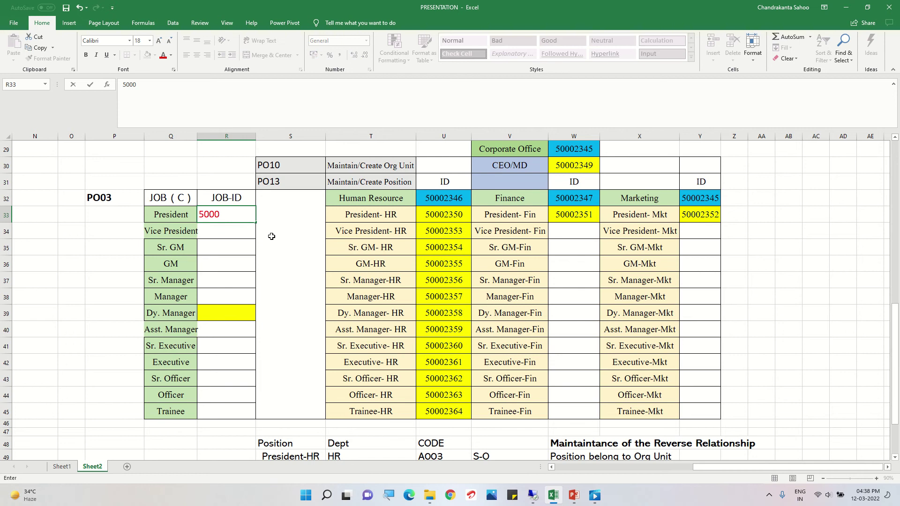
pyautogui.write('2365')
pyautogui.click(533, 495)
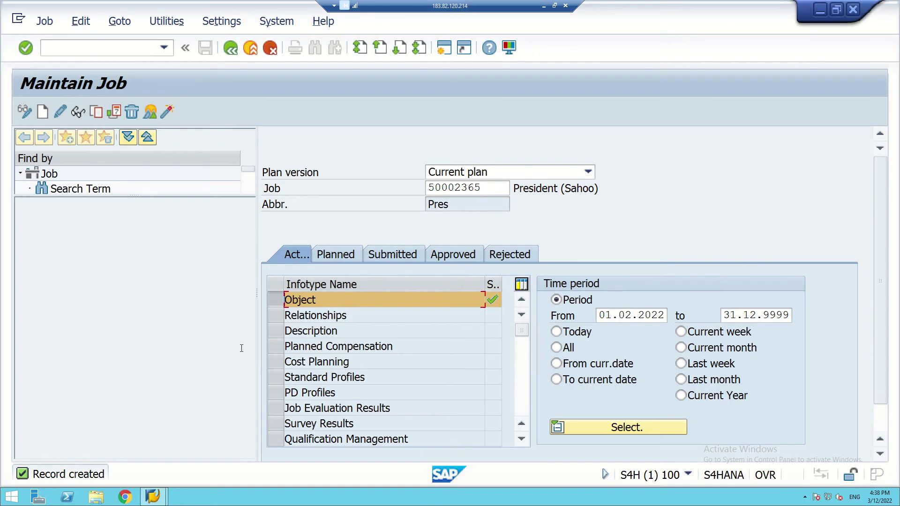
# Step: Start a new Relationships record for the President job and set its relationship to B 007
pyautogui.click(279, 316)
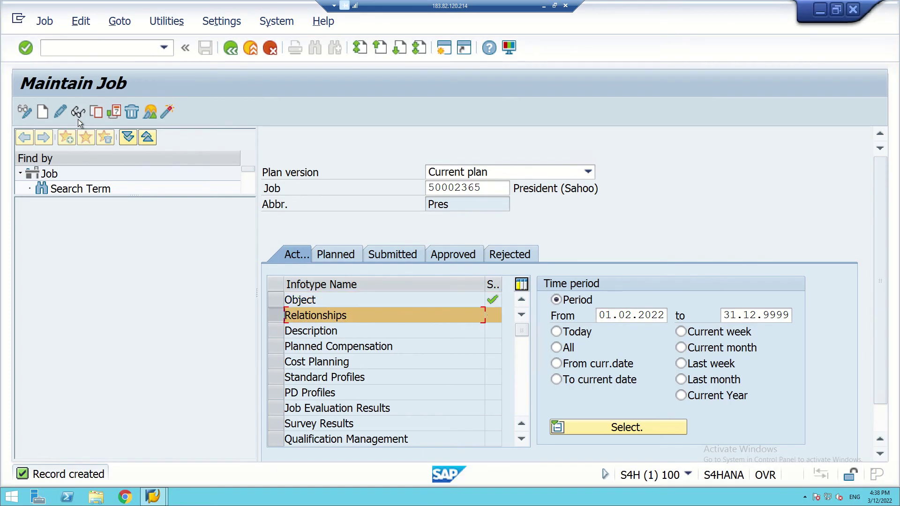
pyautogui.click(43, 112)
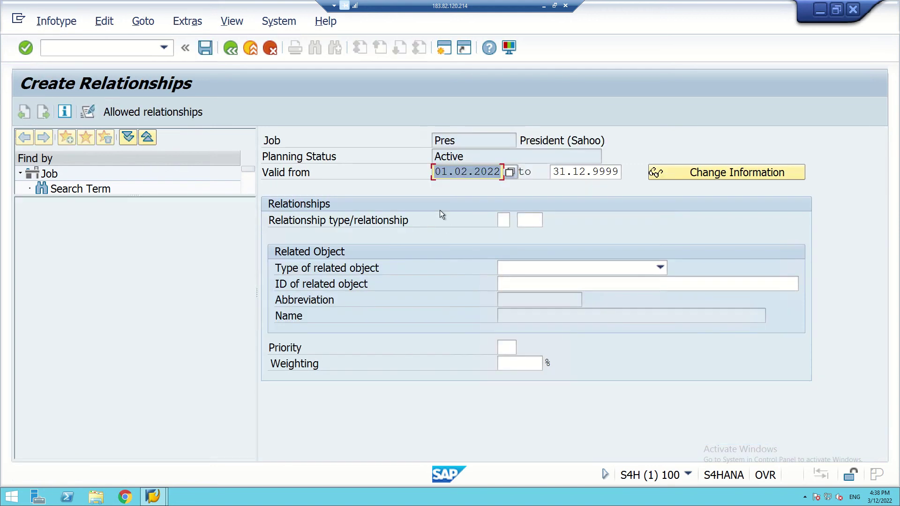
pyautogui.click(501, 219)
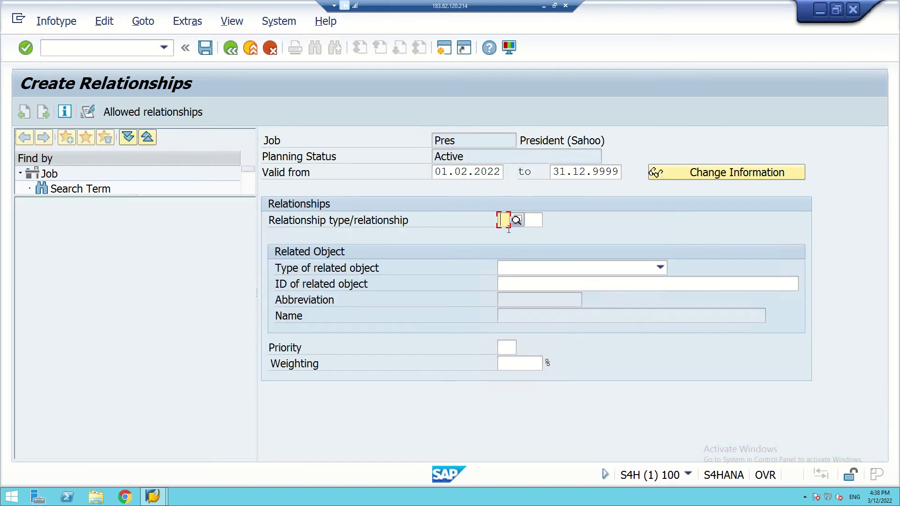
pyautogui.write('B')
pyautogui.press('F4')
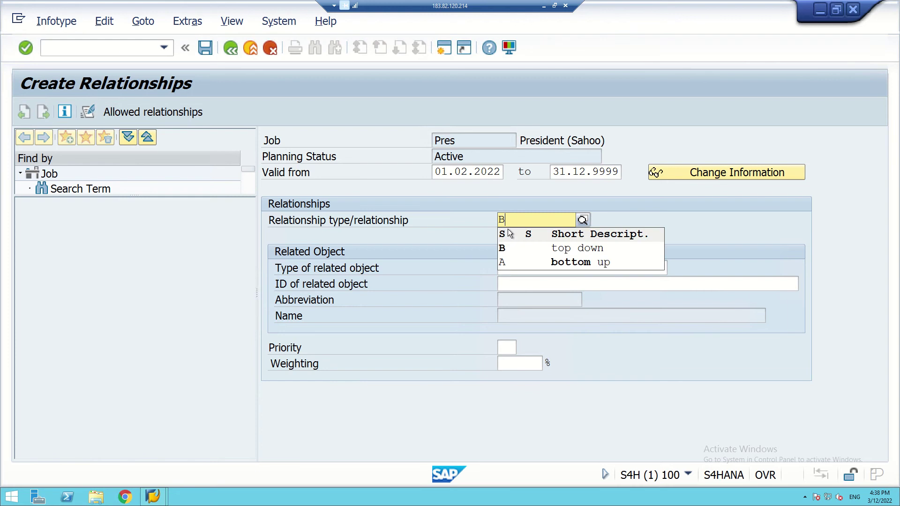
pyautogui.click(510, 248)
pyautogui.click(533, 222)
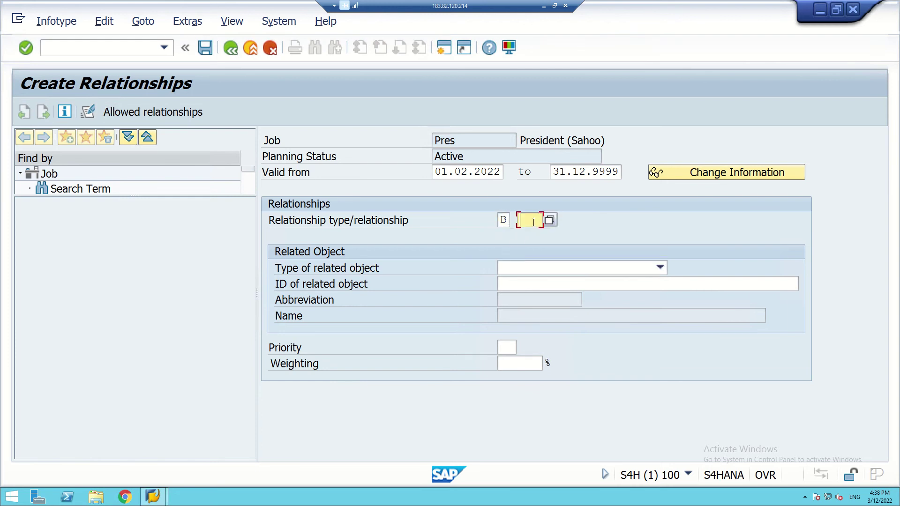
pyautogui.write('00')
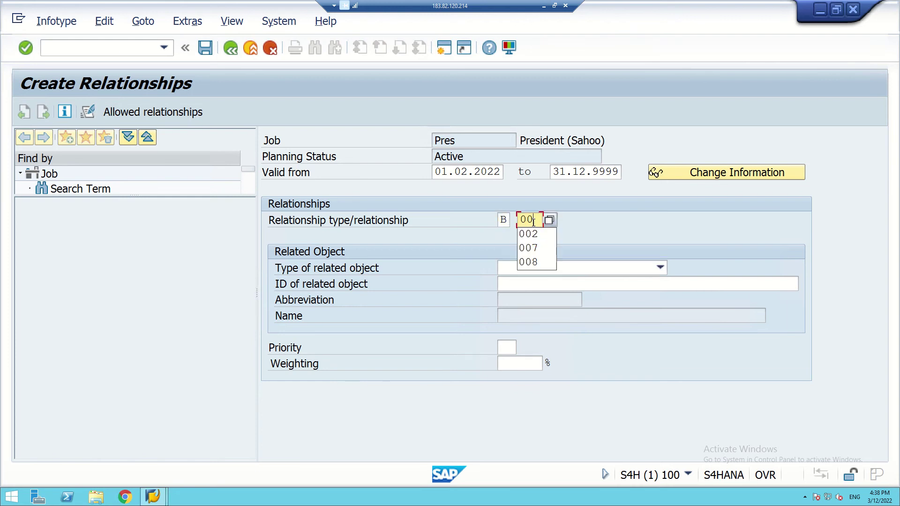
pyautogui.write('7')
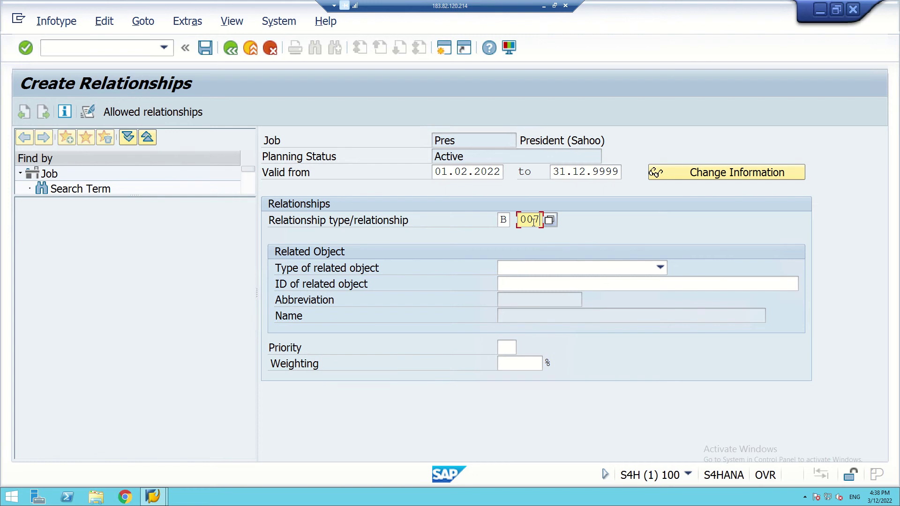
pyautogui.press('Return')
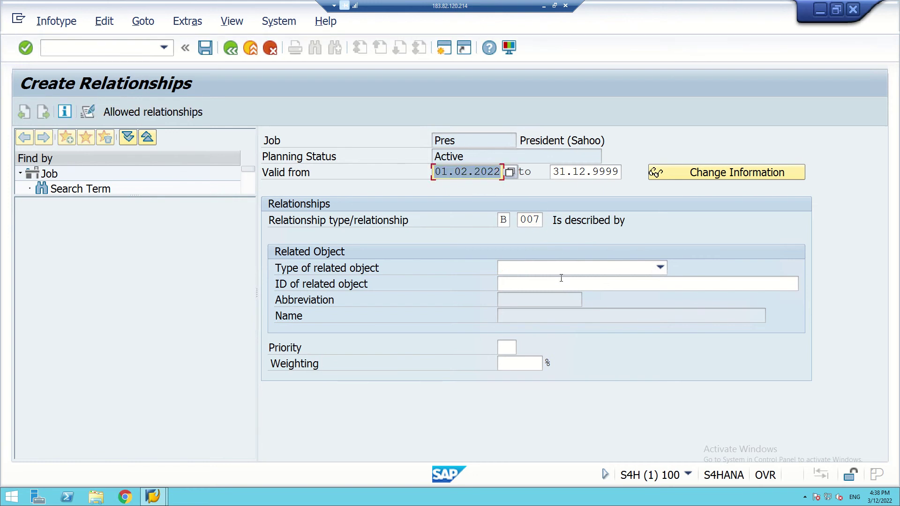
# Step: Try to relate the President job to an object of type Role with ID 50002350
pyautogui.click(660, 269)
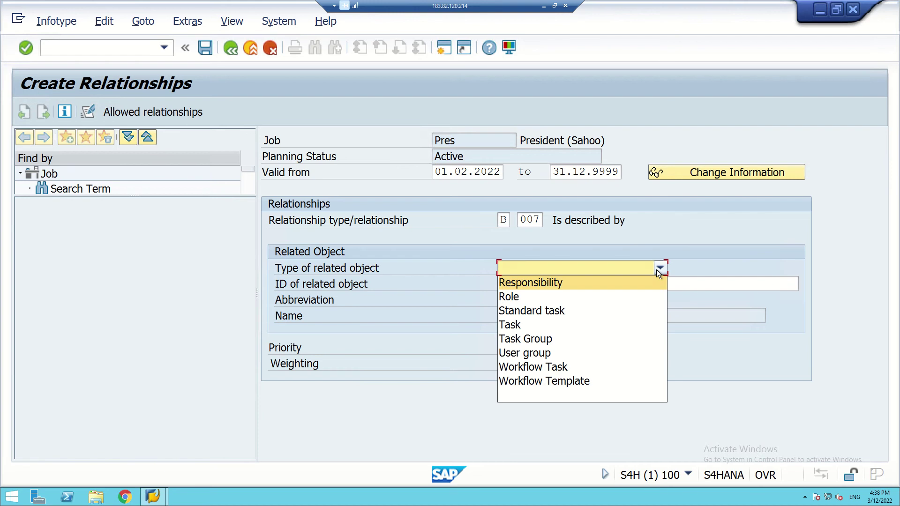
pyautogui.click(519, 296)
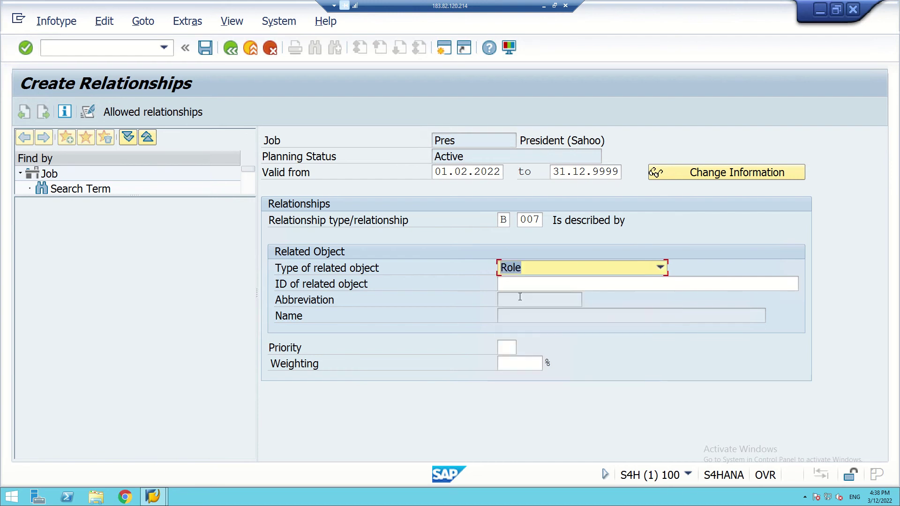
pyautogui.click(661, 268)
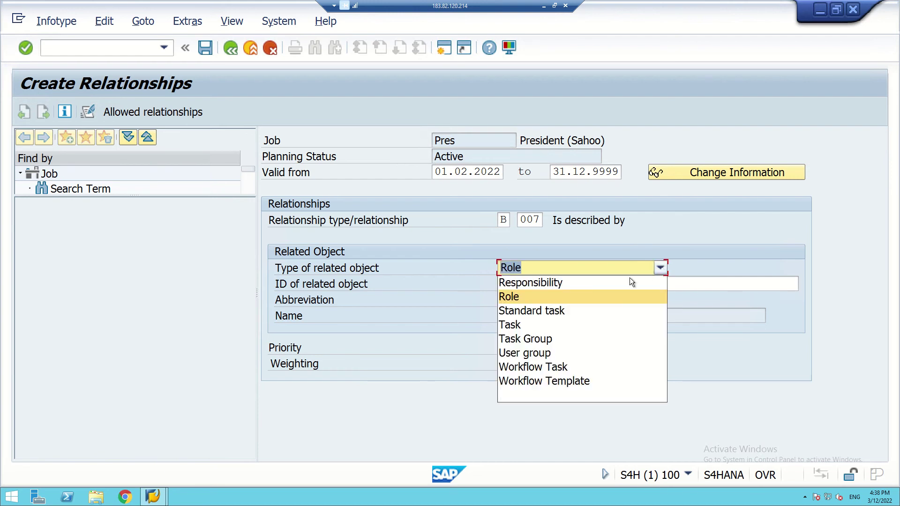
pyautogui.click(587, 297)
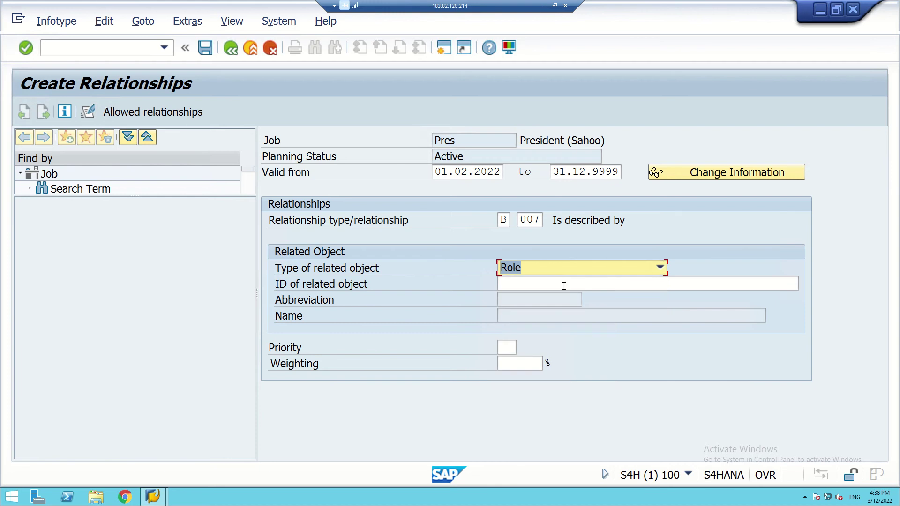
pyautogui.click(531, 285)
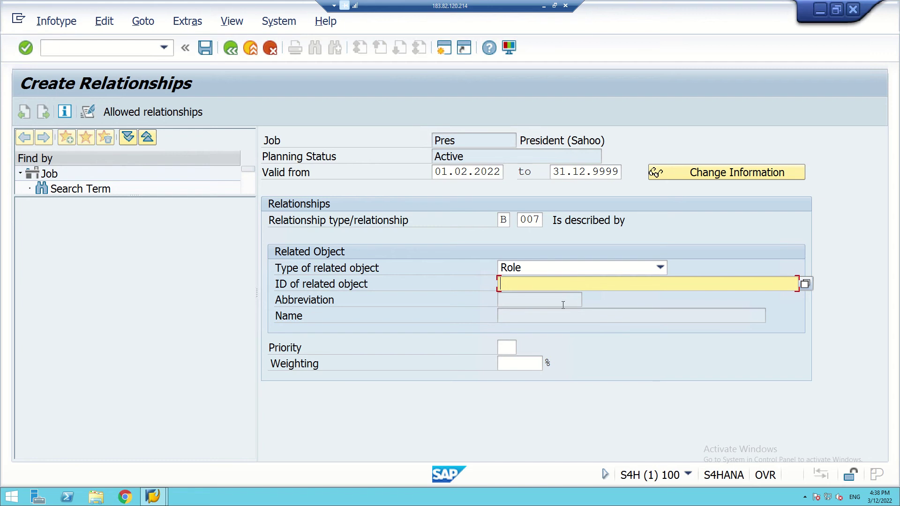
pyautogui.write('5000')
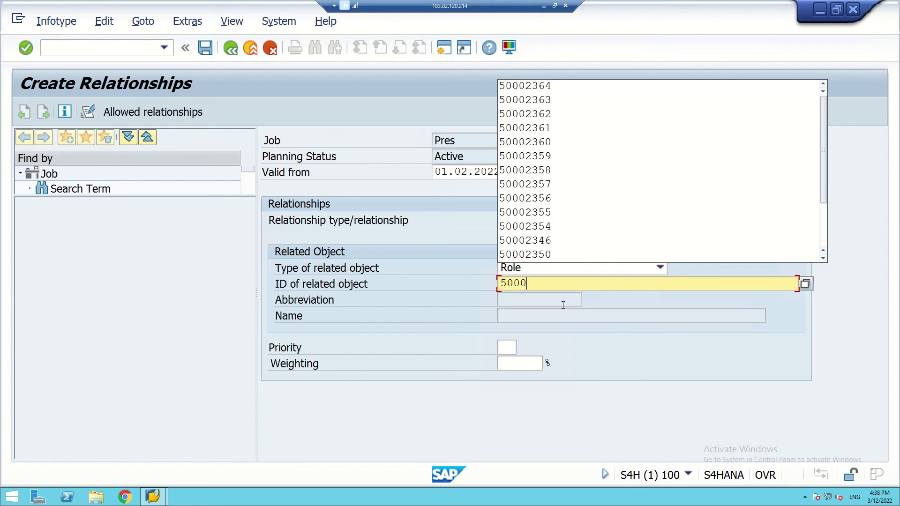
pyautogui.write('2350')
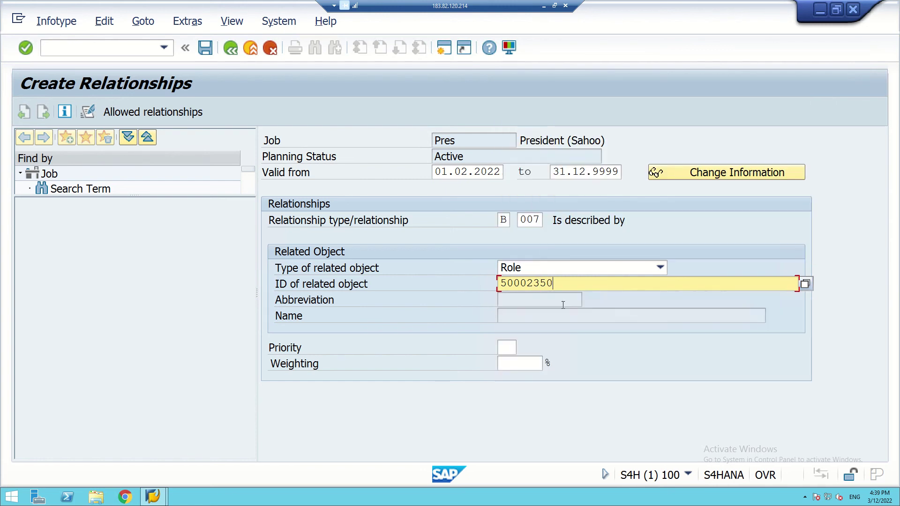
pyautogui.press('Return')
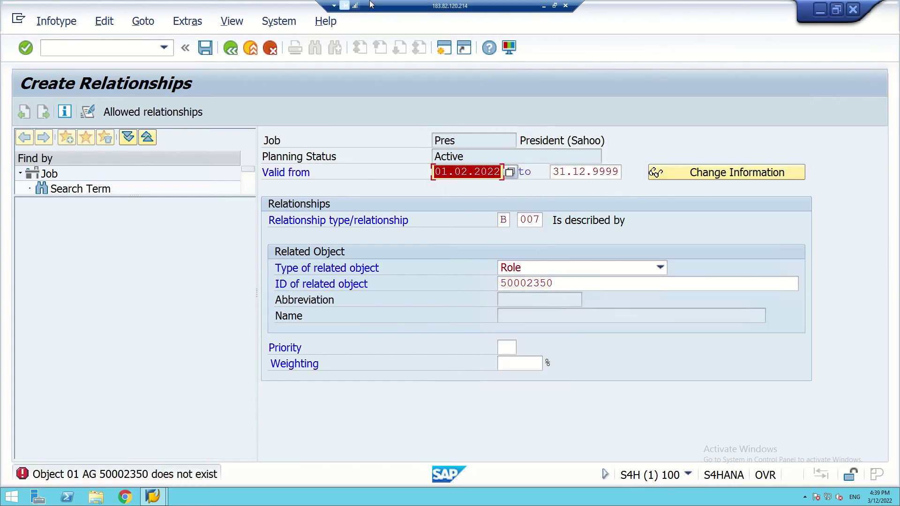
# Step: Compare the relationship entry with the position IDs in the Excel sheet and review the available related object types
pyautogui.click(543, 5)
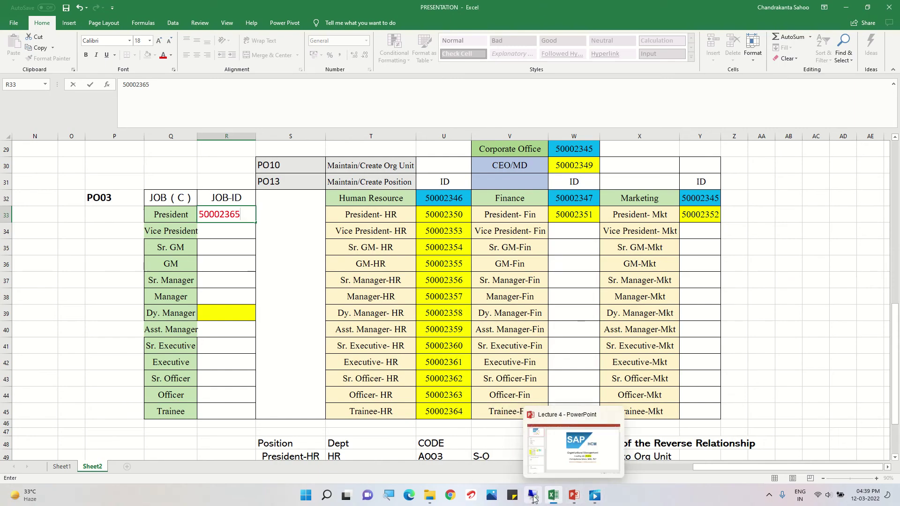
pyautogui.click(530, 495)
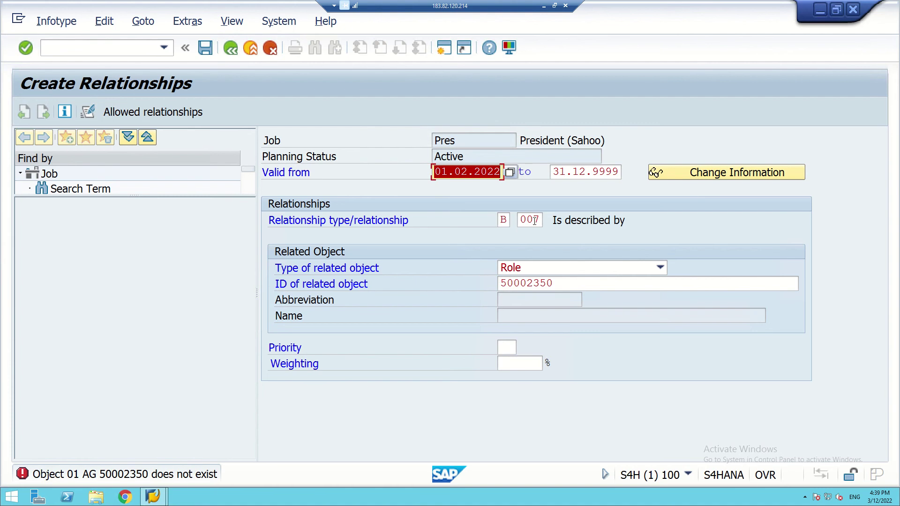
pyautogui.click(538, 220)
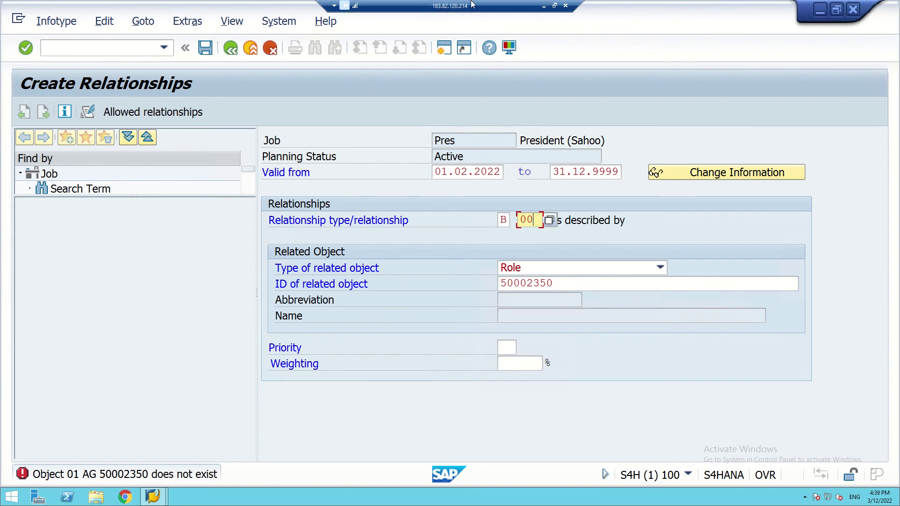
pyautogui.click(543, 6)
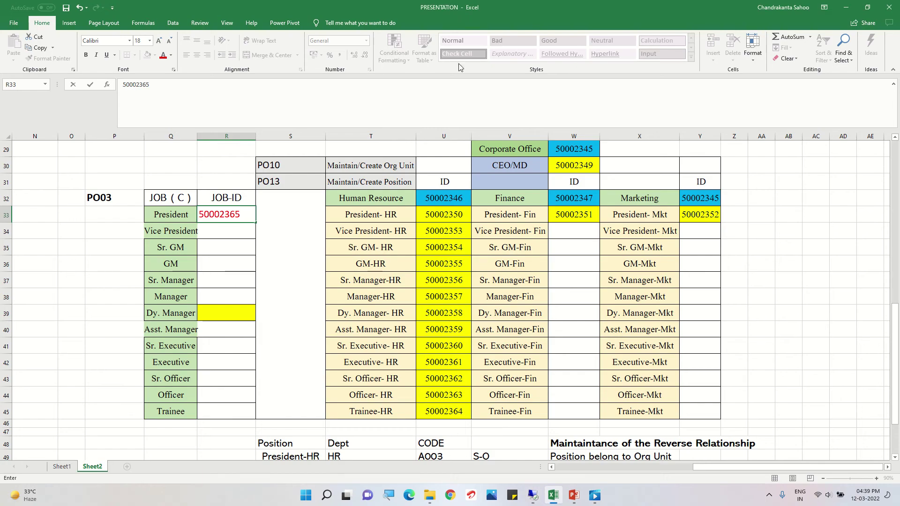
pyautogui.moveTo(383, 2)
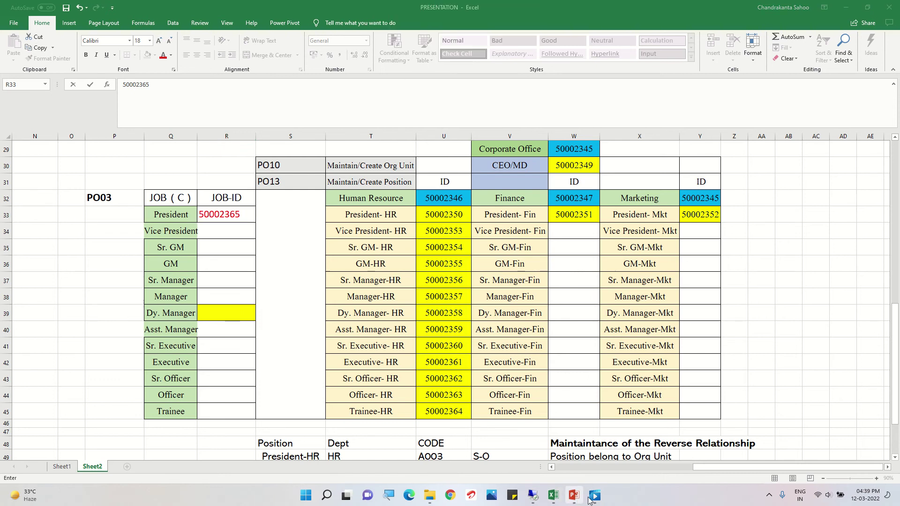
pyautogui.click(537, 498)
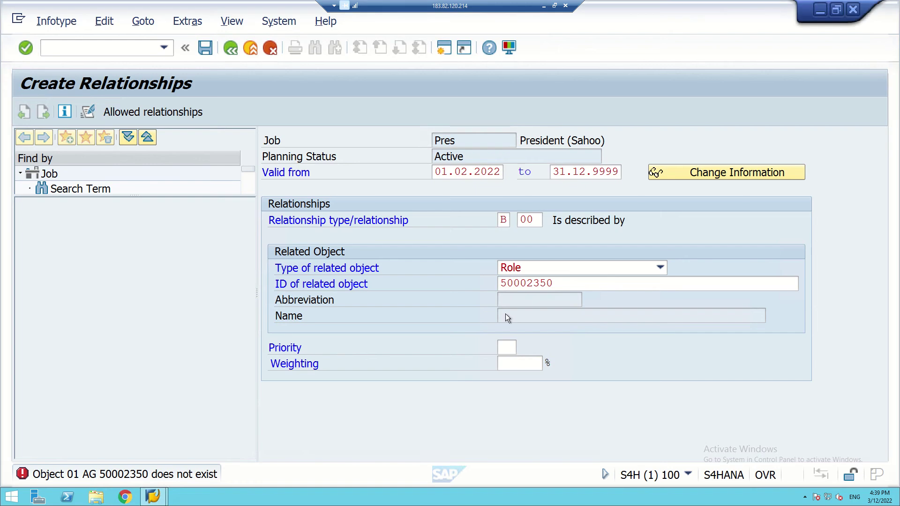
pyautogui.click(525, 269)
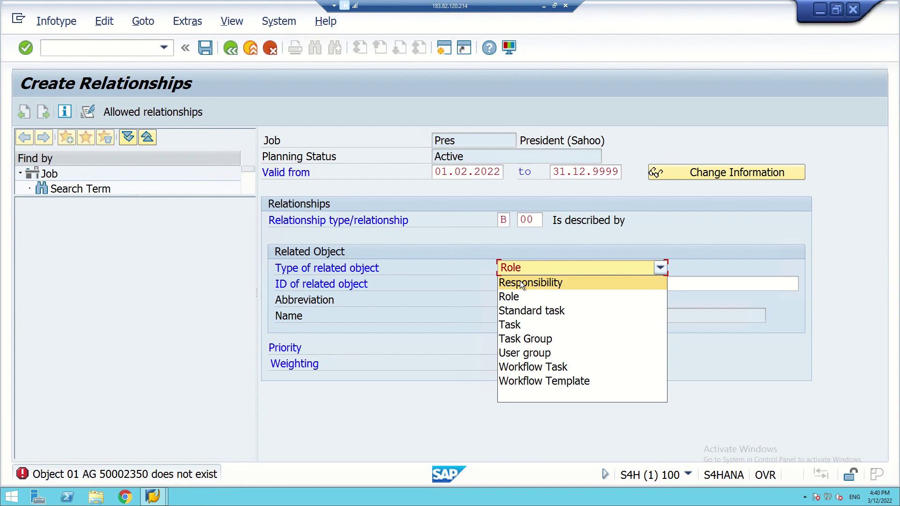
pyautogui.click(544, 6)
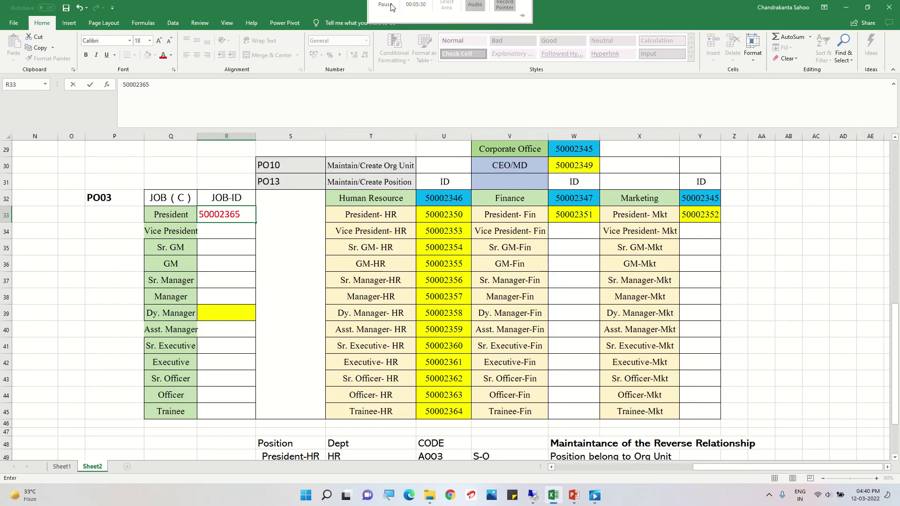
pyautogui.hotkey('alt', 'Tab')
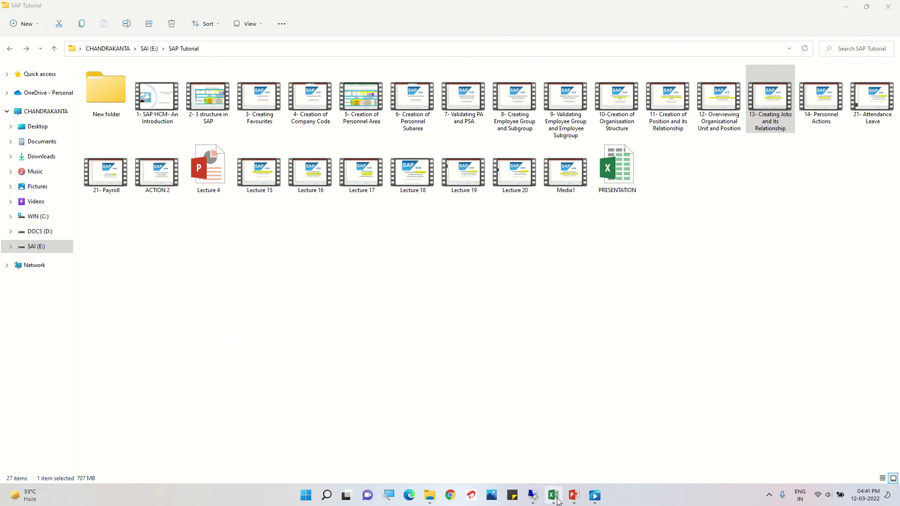
# Step: Switch to the SAP remote session and open transaction PO13 in a new SAP session
pyautogui.click(534, 495)
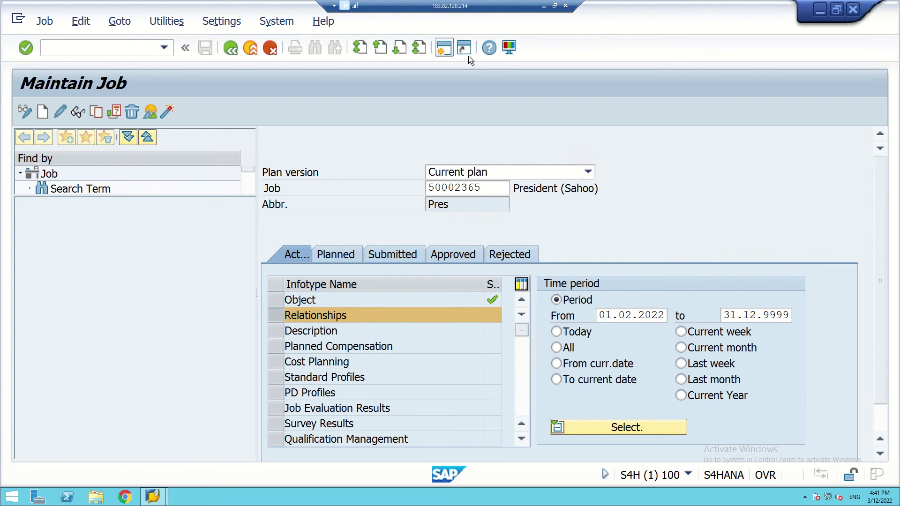
pyautogui.click(444, 52)
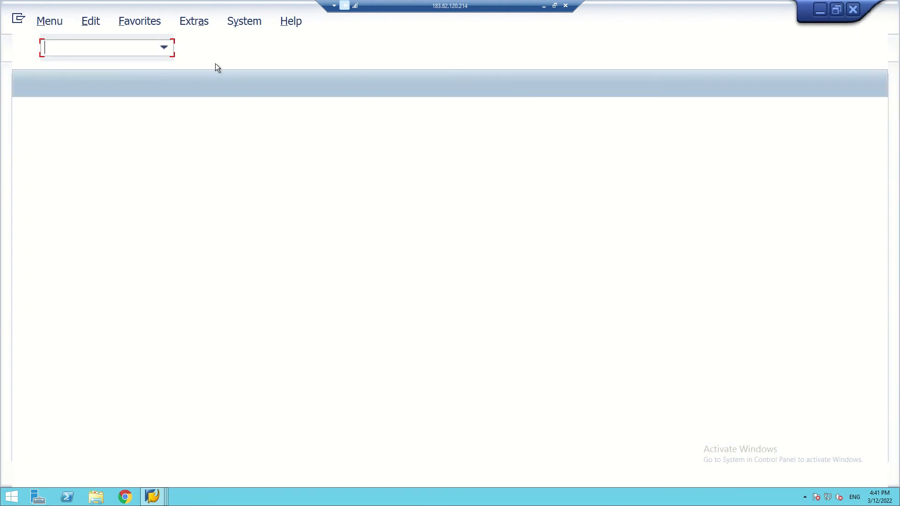
pyautogui.write('P')
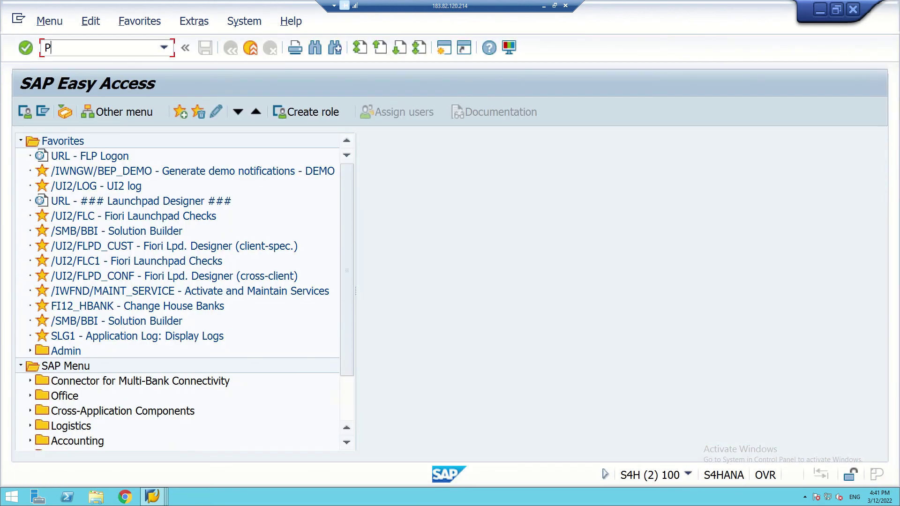
pyautogui.write('O13')
pyautogui.press('Return')
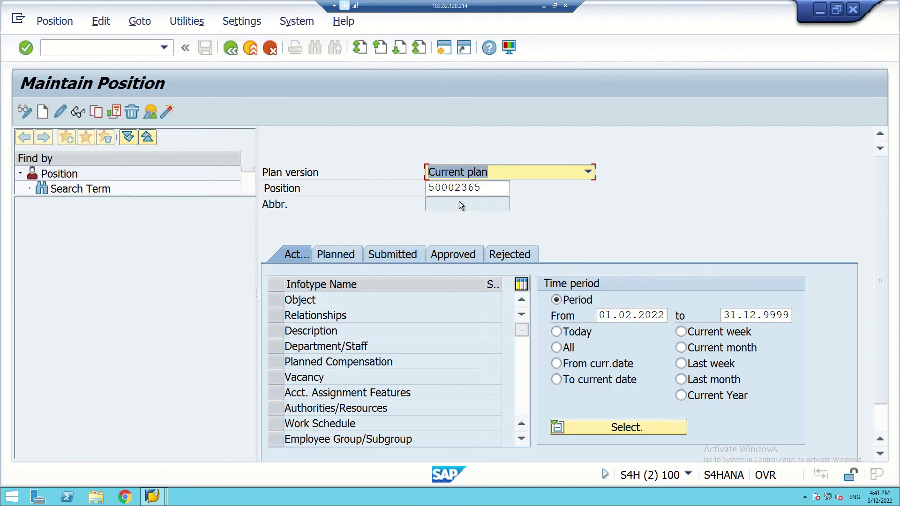
# Step: Replace the position number with 50002350 and load that position
pyautogui.click(493, 189)
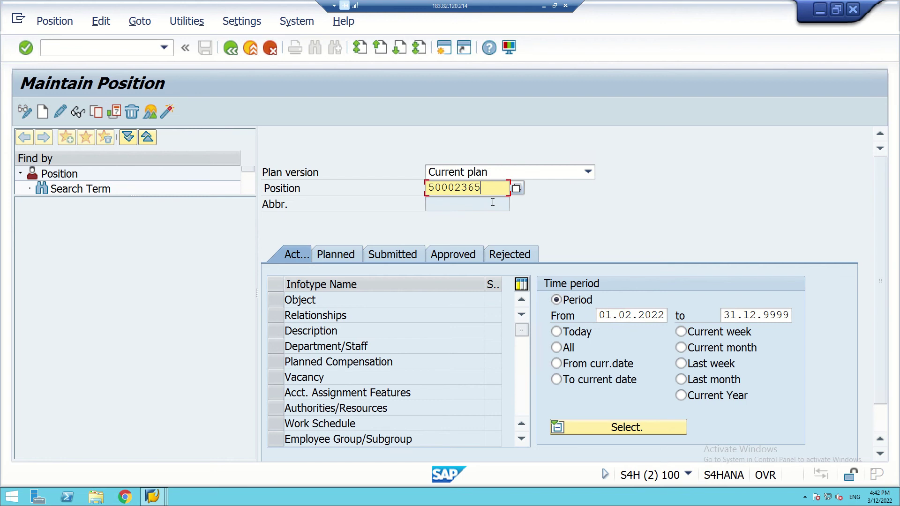
pyautogui.press('BackSpace')
pyautogui.press('BackSpace')
pyautogui.press('BackSpace')
pyautogui.press('BackSpace')
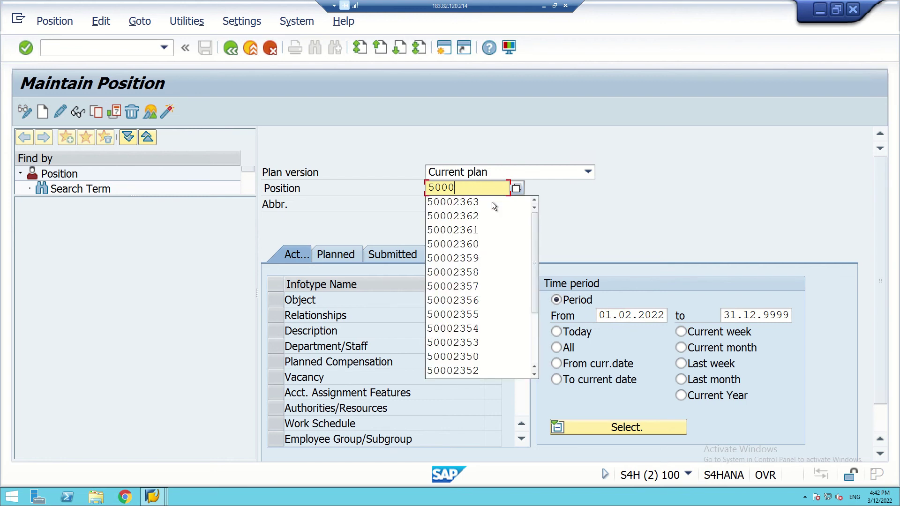
pyautogui.write('235')
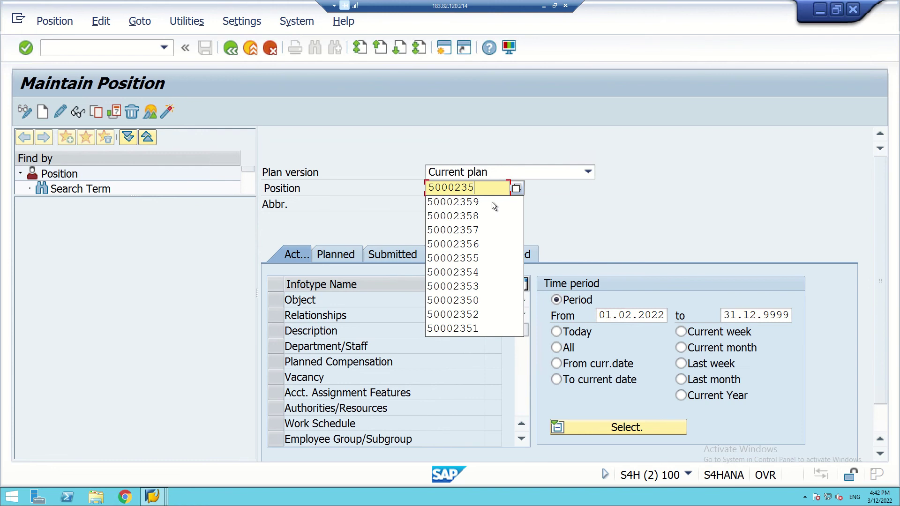
pyautogui.write('0')
pyautogui.press('Return')
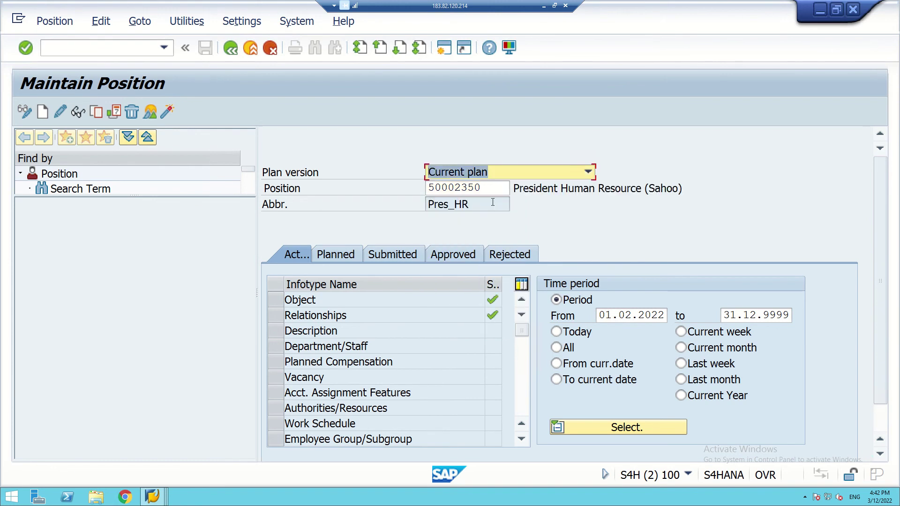
# Step: Create a new Relationships record for the President Human Resource position with relationship B 007
pyautogui.click(274, 316)
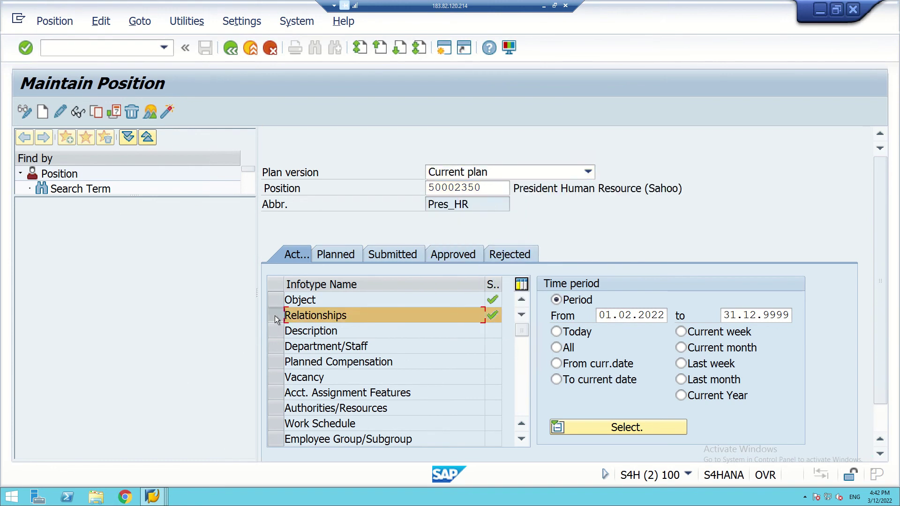
pyautogui.click(41, 116)
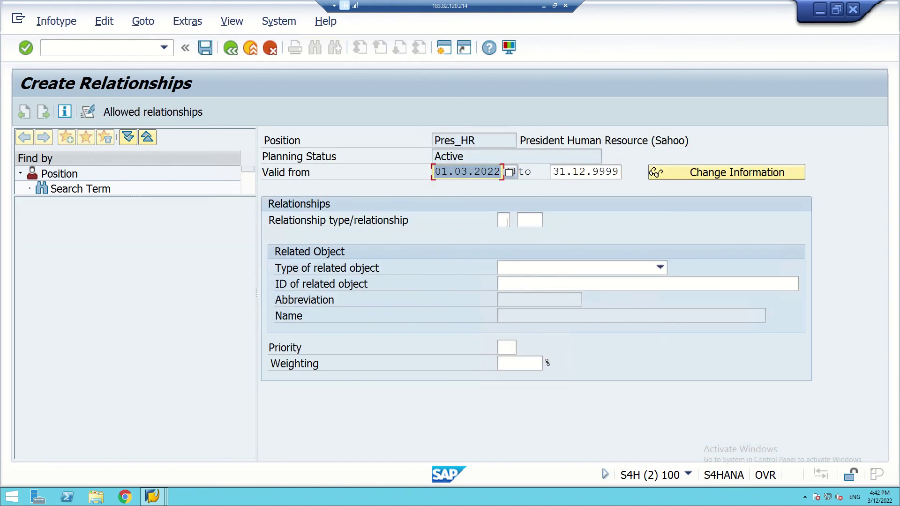
pyautogui.click(505, 221)
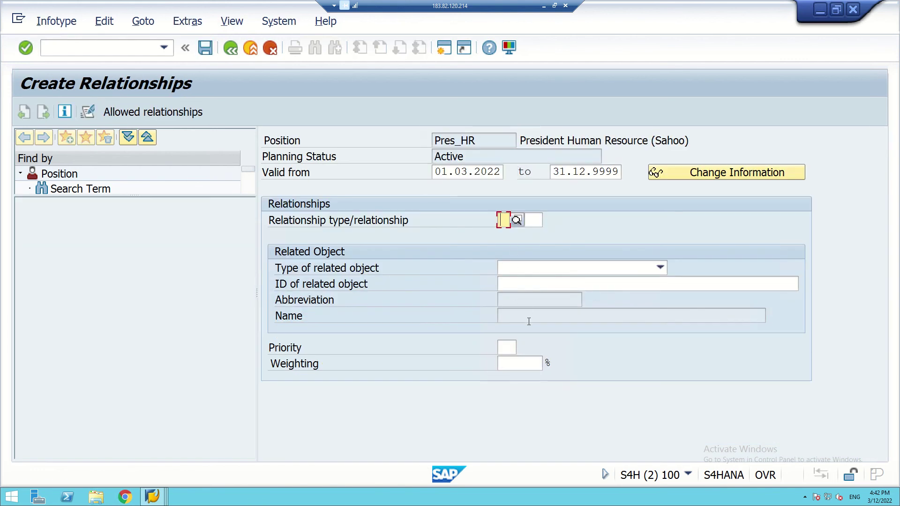
pyautogui.write('B')
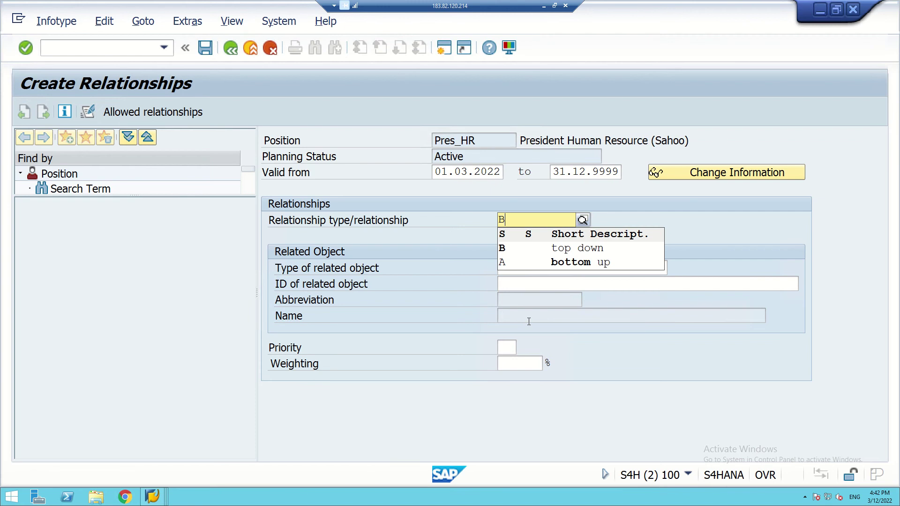
pyautogui.click(507, 249)
pyautogui.click(532, 220)
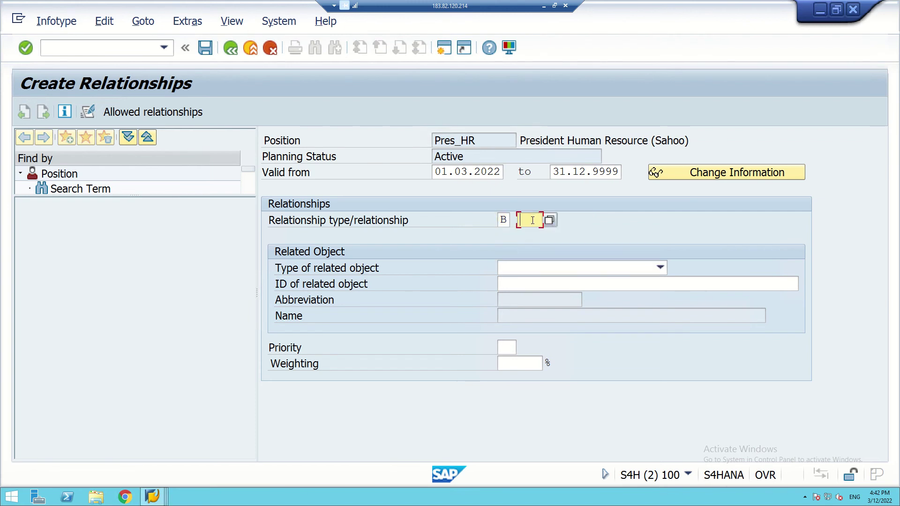
pyautogui.write('007')
pyautogui.press('Return')
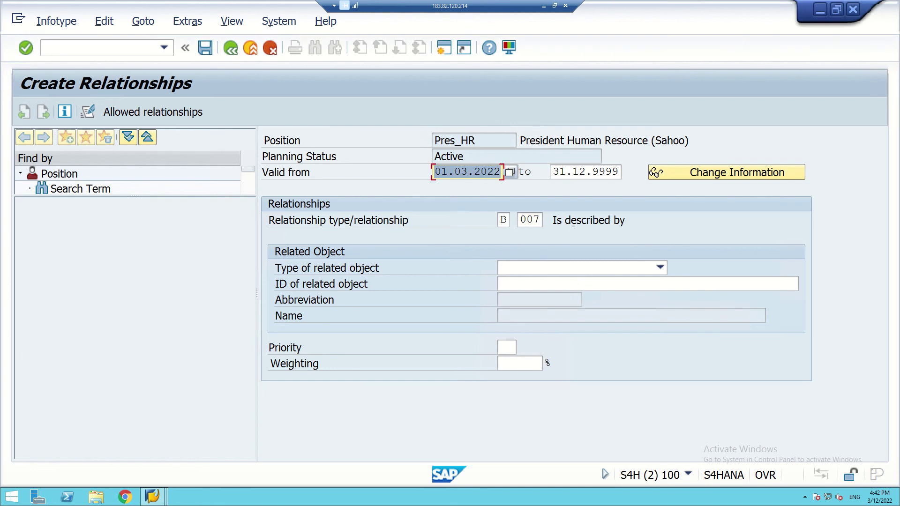
# Step: Relate the President Human Resource position to the object of type Job with ID 50002365 and save the record
pyautogui.click(661, 268)
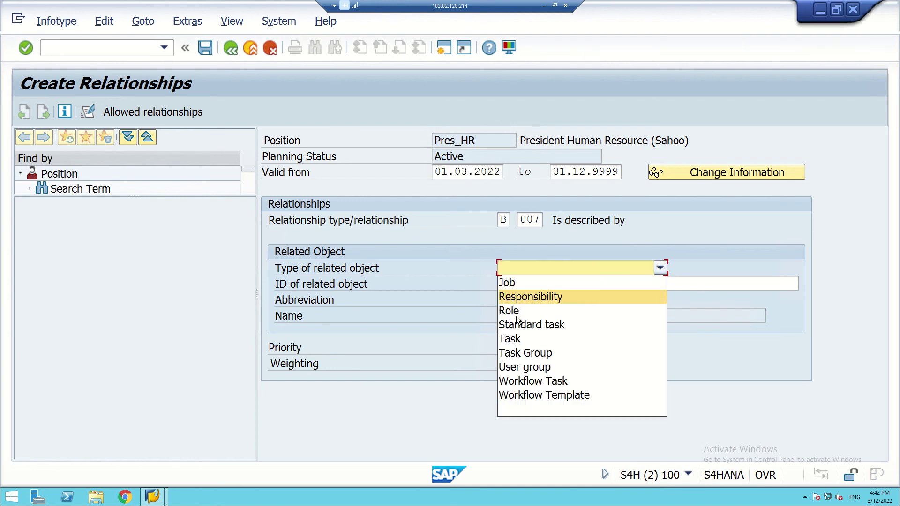
pyautogui.click(521, 282)
pyautogui.click(525, 284)
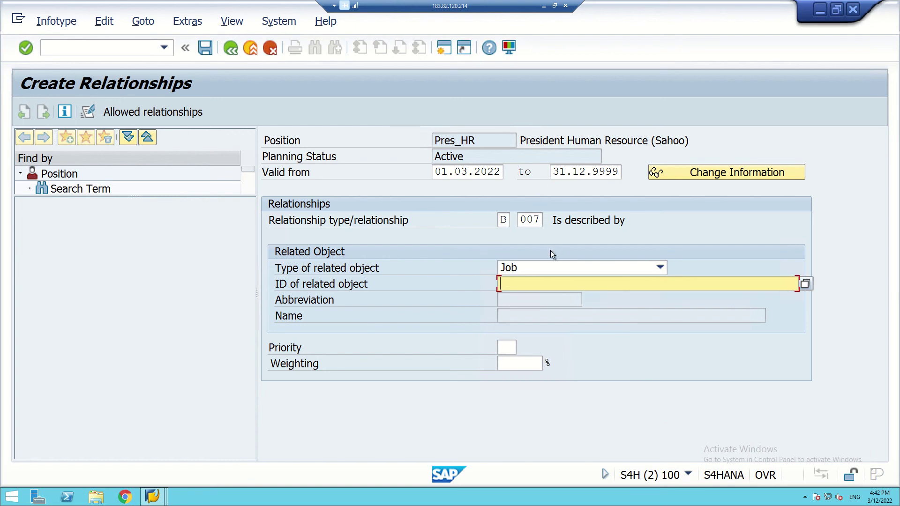
pyautogui.write('5000')
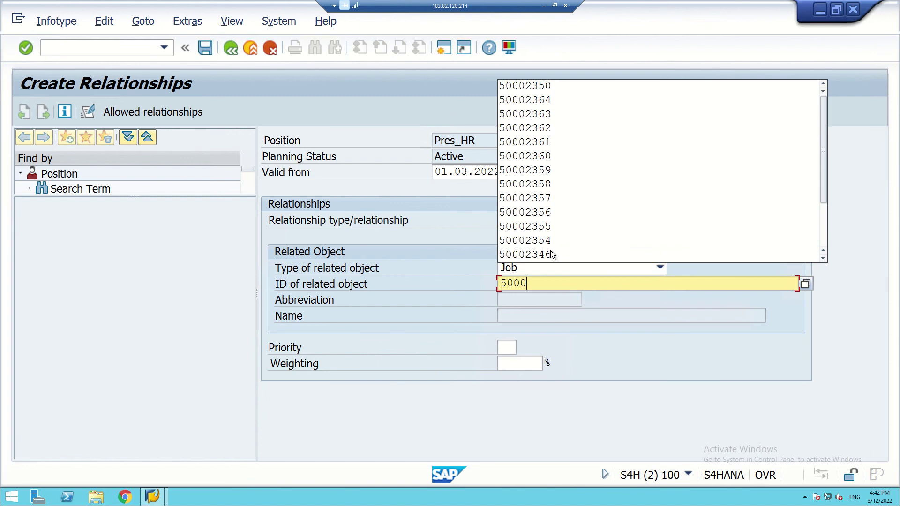
pyautogui.write('2365')
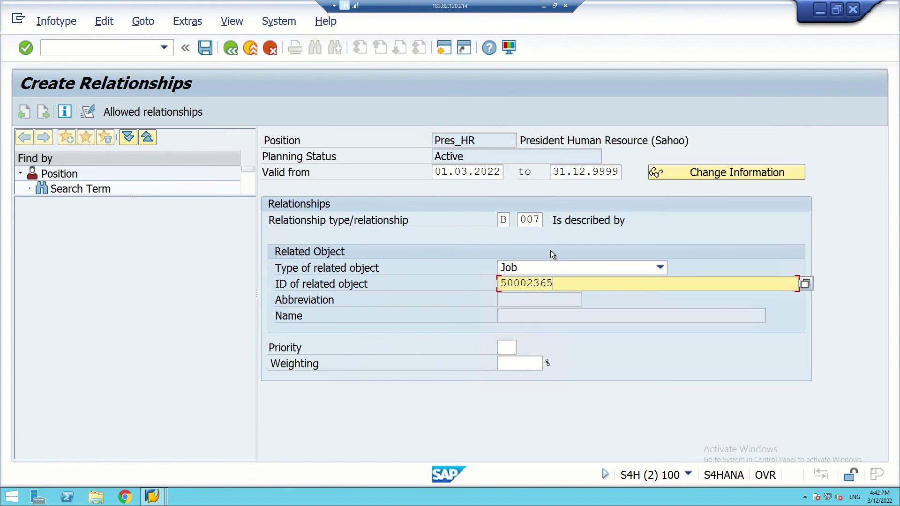
pyautogui.press('Return')
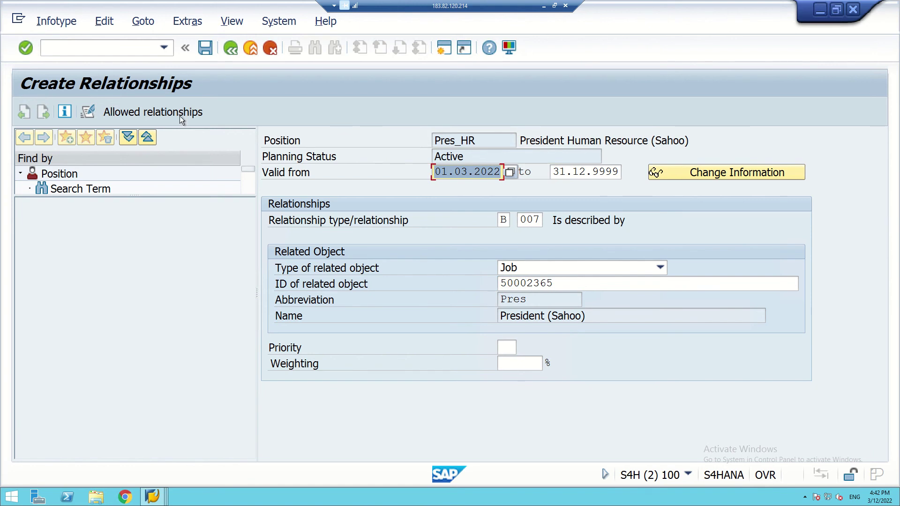
pyautogui.click(211, 49)
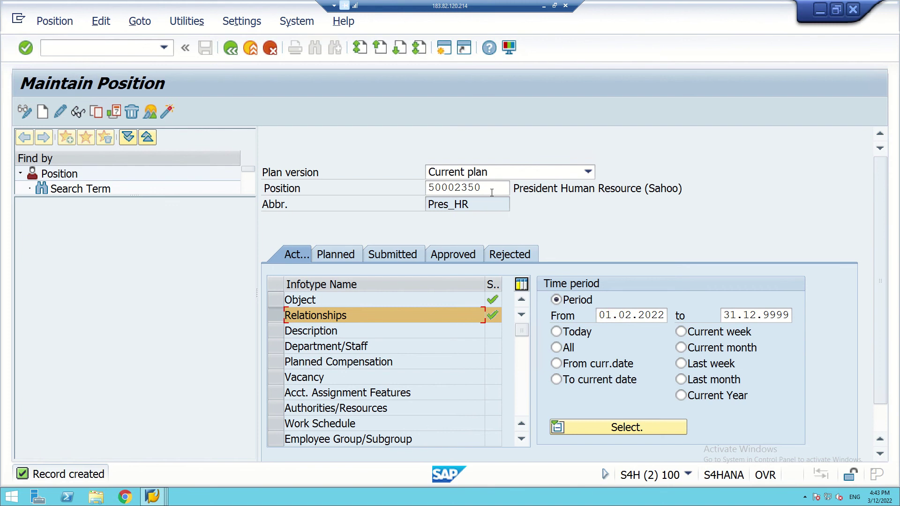
# Step: Change the position number to 50002351 and load that position
pyautogui.click(491, 192)
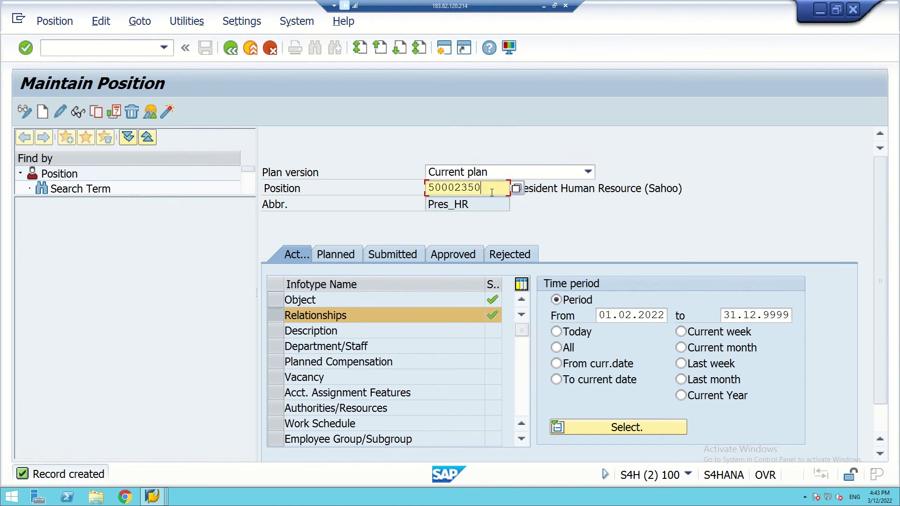
pyautogui.press('BackSpace')
pyautogui.write('1')
pyautogui.press('Return')
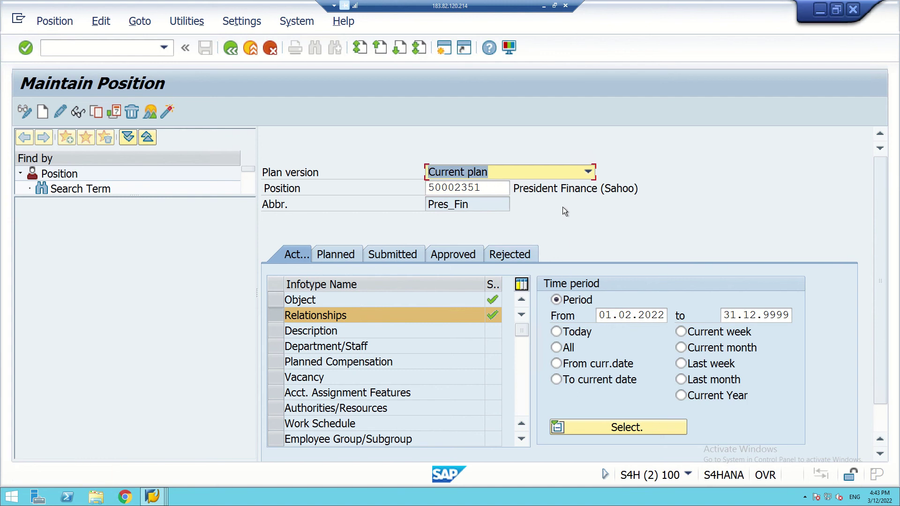
# Step: Create a new Relationships record for the President Finance position with relationship B 007
pyautogui.click(44, 114)
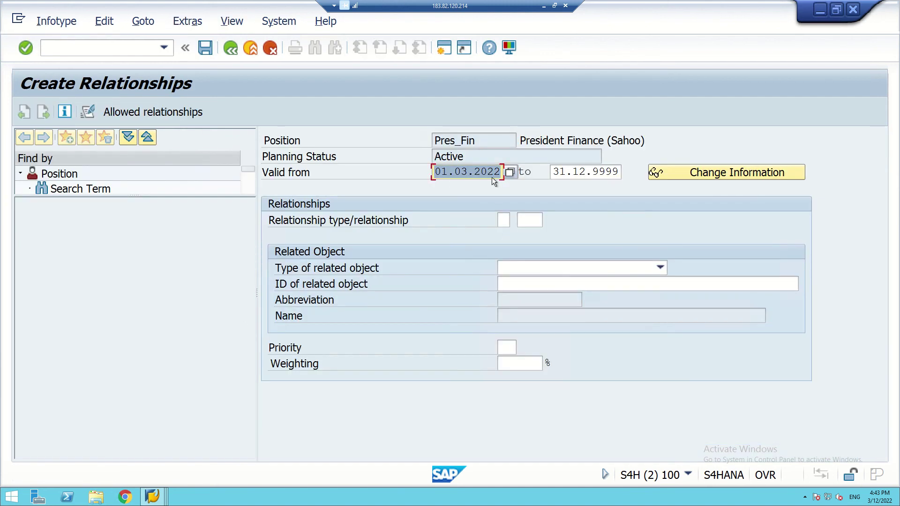
pyautogui.click(505, 219)
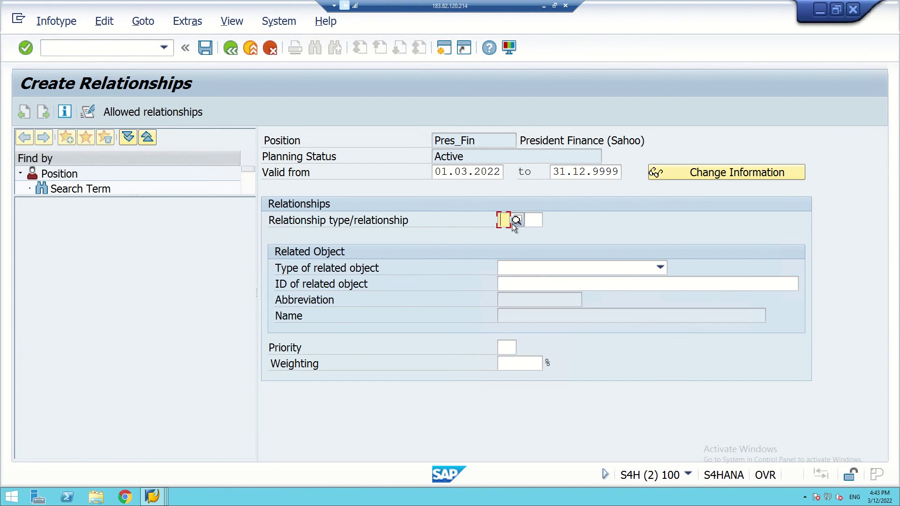
pyautogui.write('b')
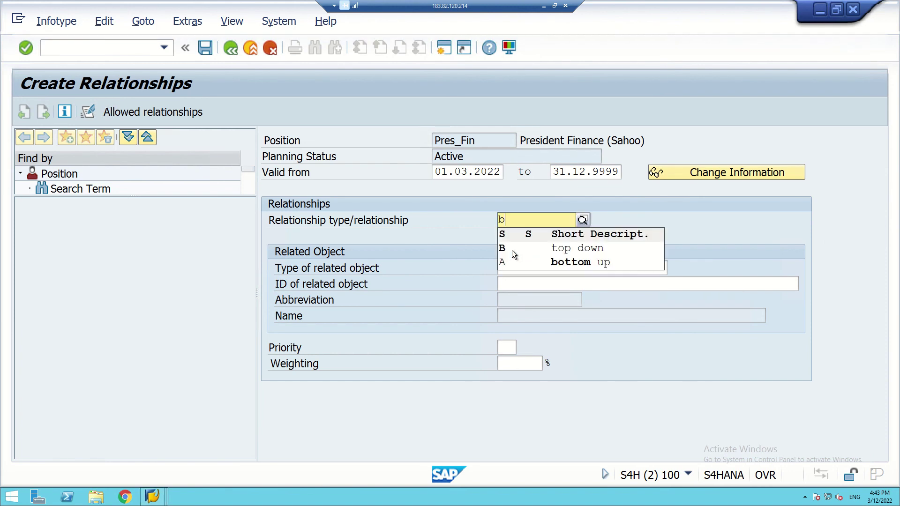
pyautogui.click(511, 250)
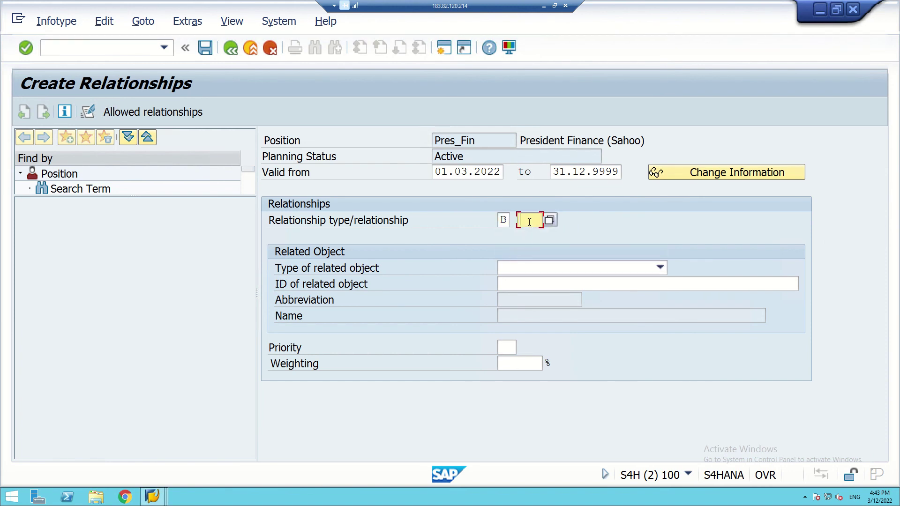
pyautogui.write('007')
pyautogui.press('Return')
# Step: Relate the President Finance position to the object of type Job with ID 50002365 and save the record
pyautogui.click(594, 272)
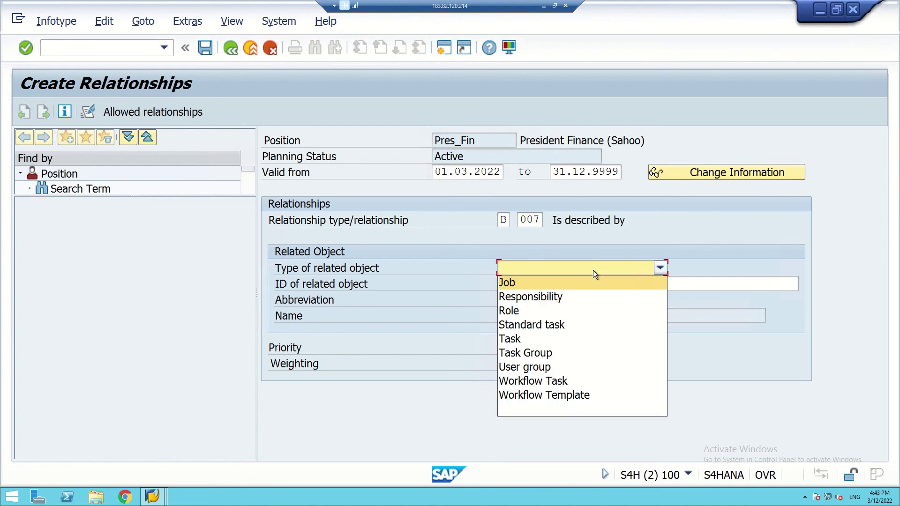
pyautogui.click(577, 284)
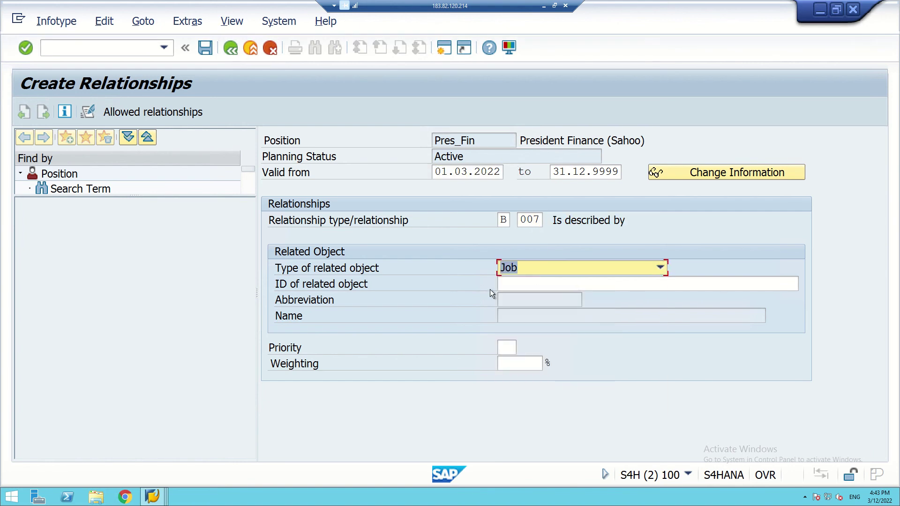
pyautogui.click(510, 286)
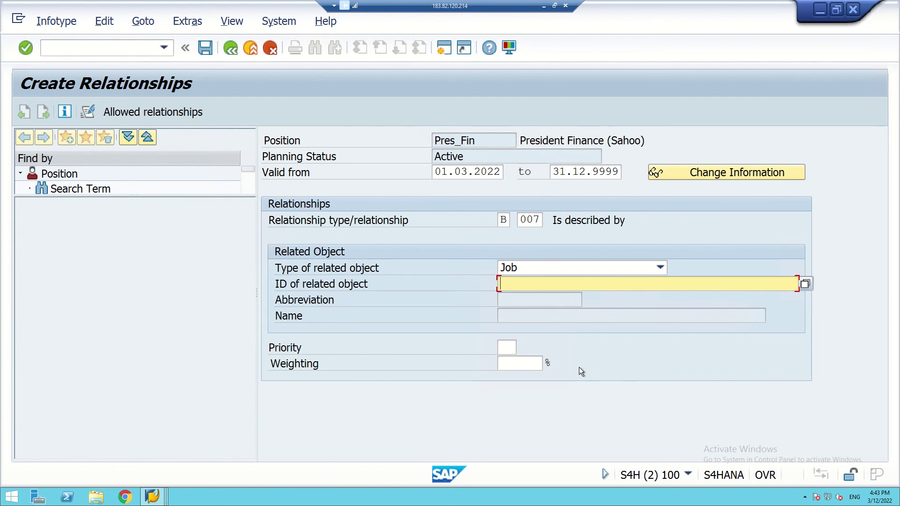
pyautogui.write('500')
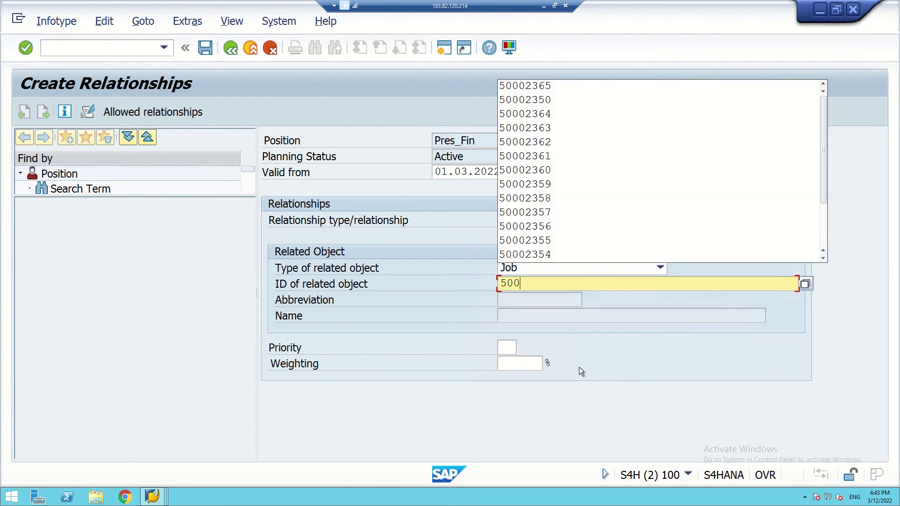
pyautogui.write('023')
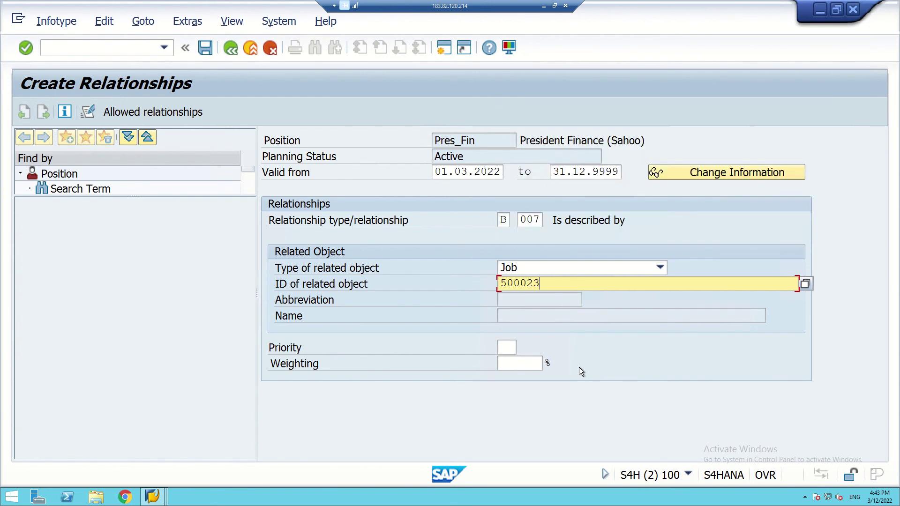
pyautogui.write('65')
pyautogui.press('Return')
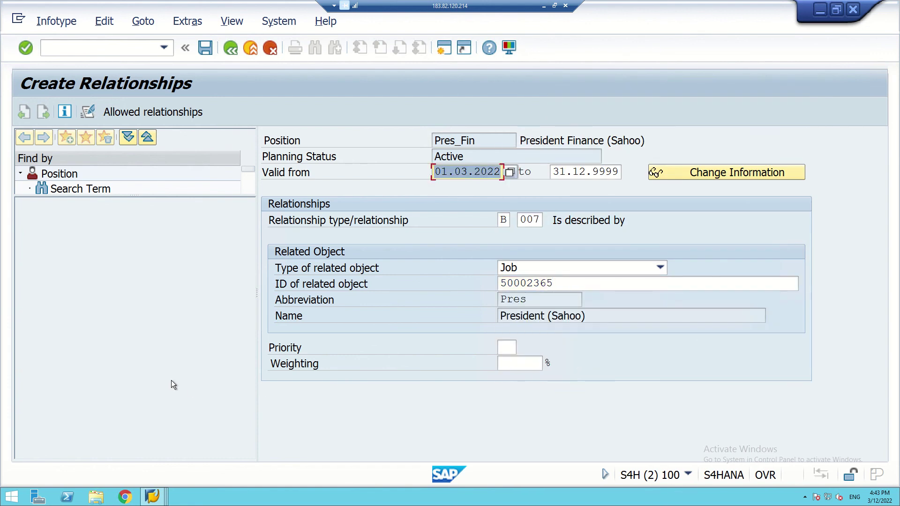
pyautogui.click(205, 47)
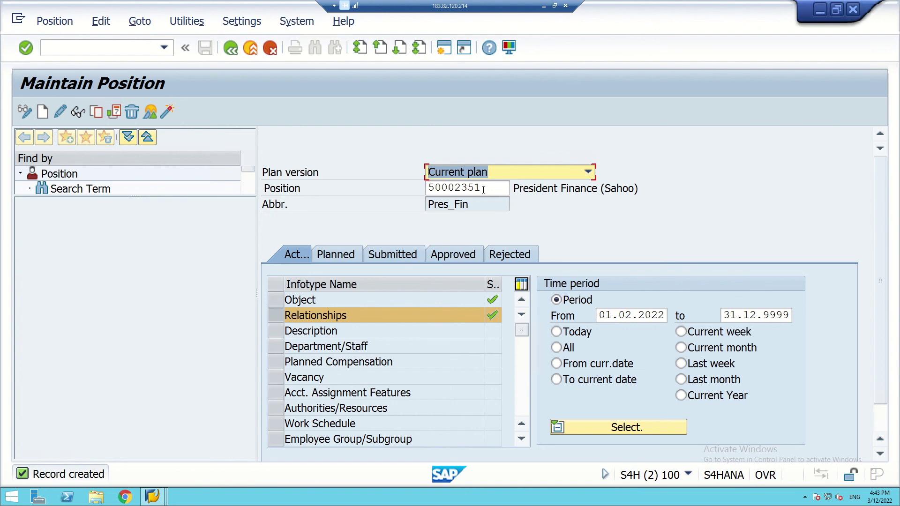
# Step: Change the position number to 50002352 and load that position
pyautogui.click(503, 186)
pyautogui.press('BackSpace')
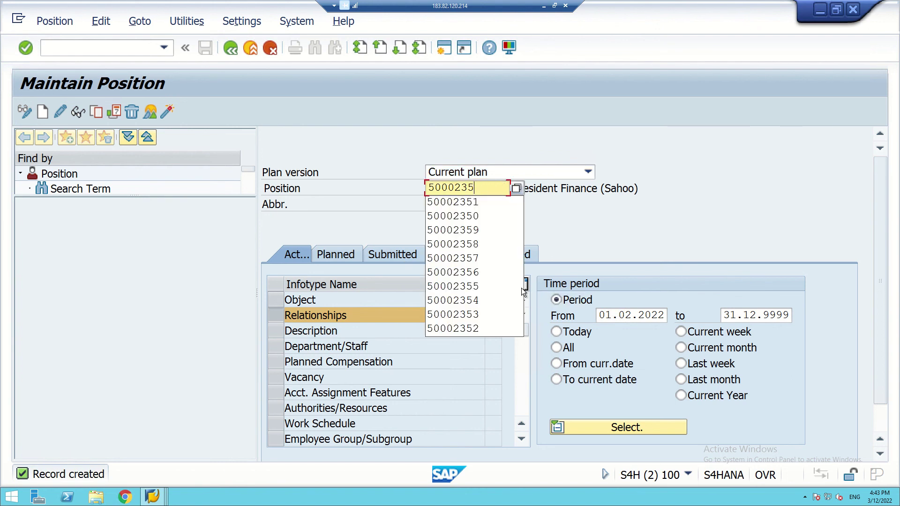
pyautogui.write('2')
pyautogui.press('Return')
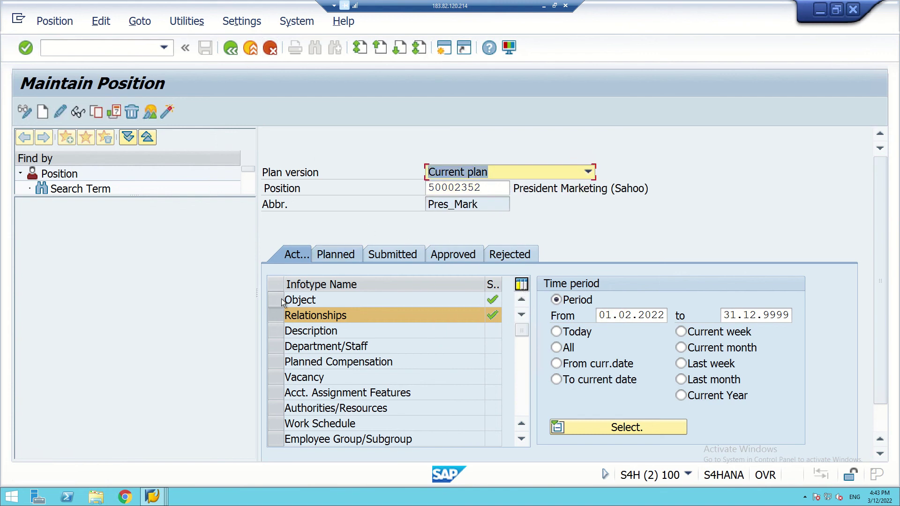
# Step: Create a new Relationships record for the President Marketing position with relationship B 007
pyautogui.click(49, 111)
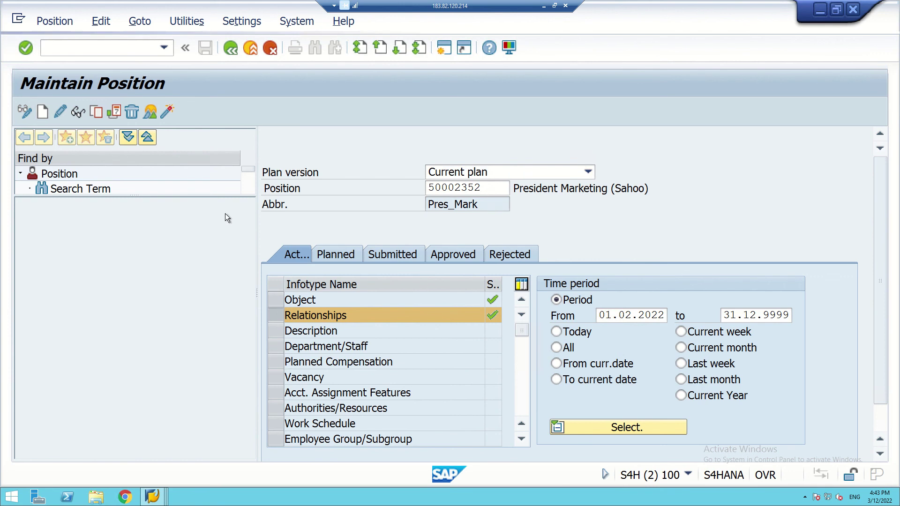
pyautogui.click(504, 220)
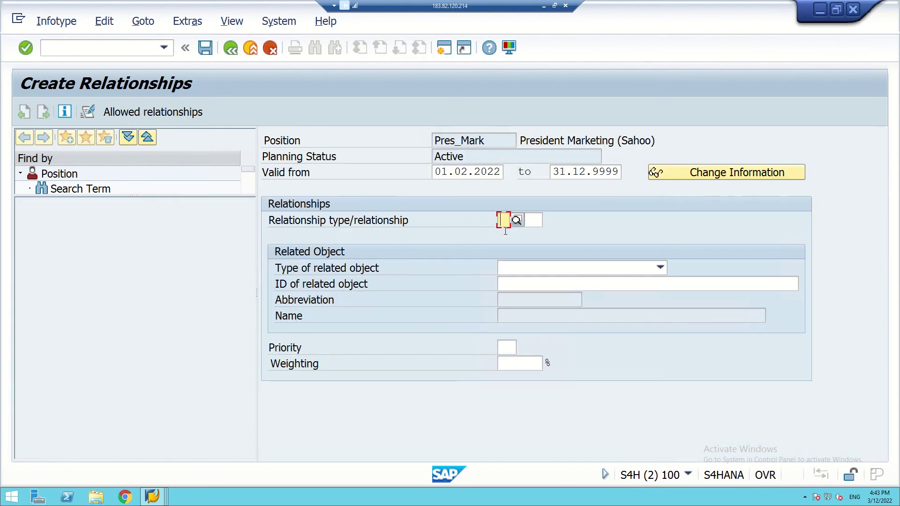
pyautogui.write('B')
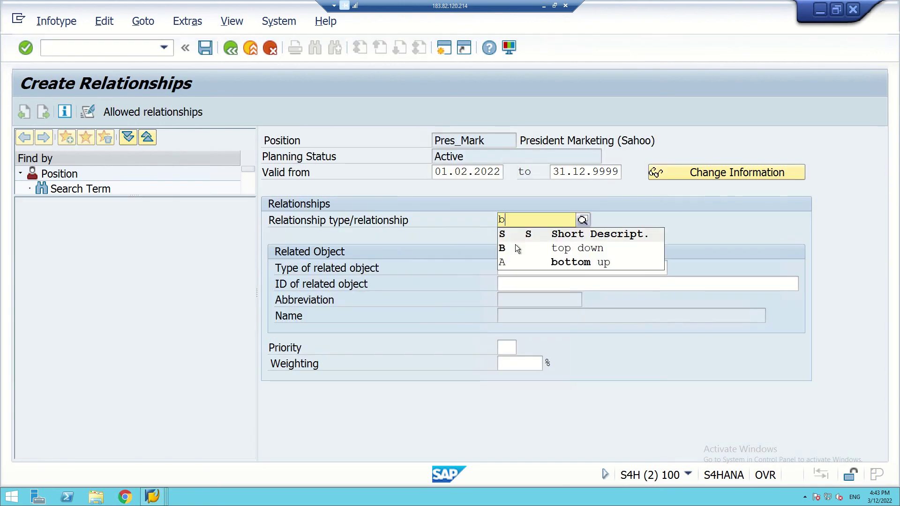
pyautogui.click(515, 245)
pyautogui.click(537, 221)
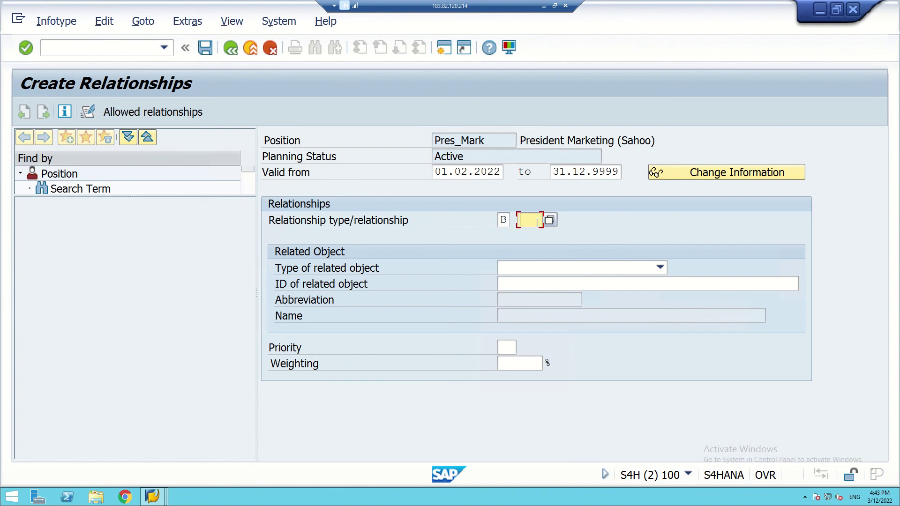
pyautogui.write('007')
pyautogui.press('Return')
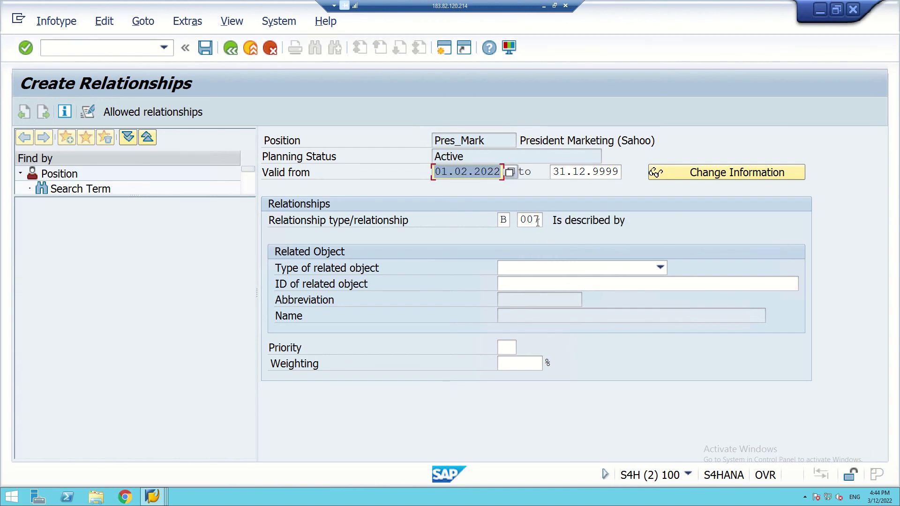
# Step: Relate the President Marketing position to the object of type Job with ID 50002365 and save the record
pyautogui.click(637, 267)
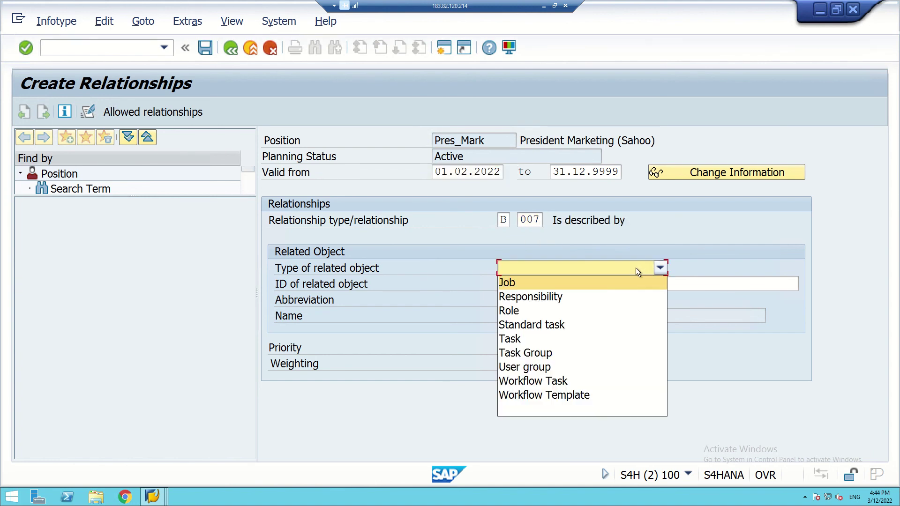
pyautogui.click(524, 284)
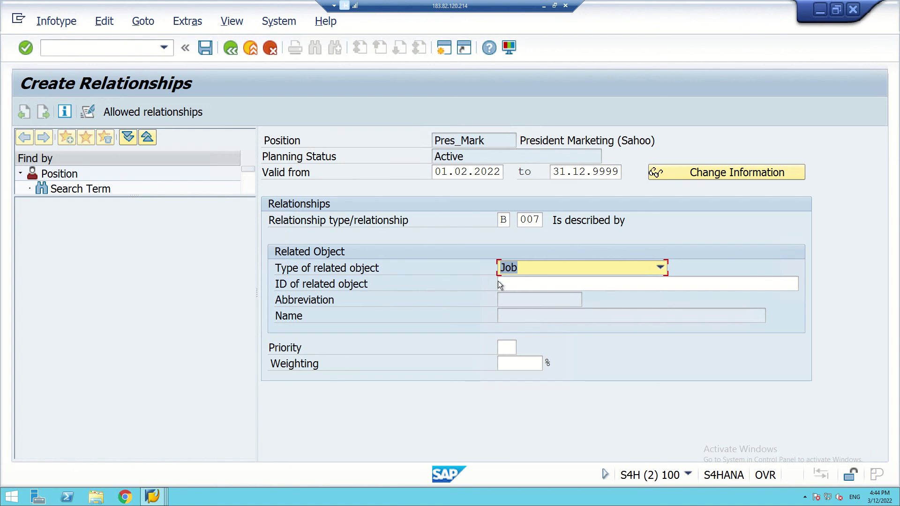
pyautogui.click(513, 285)
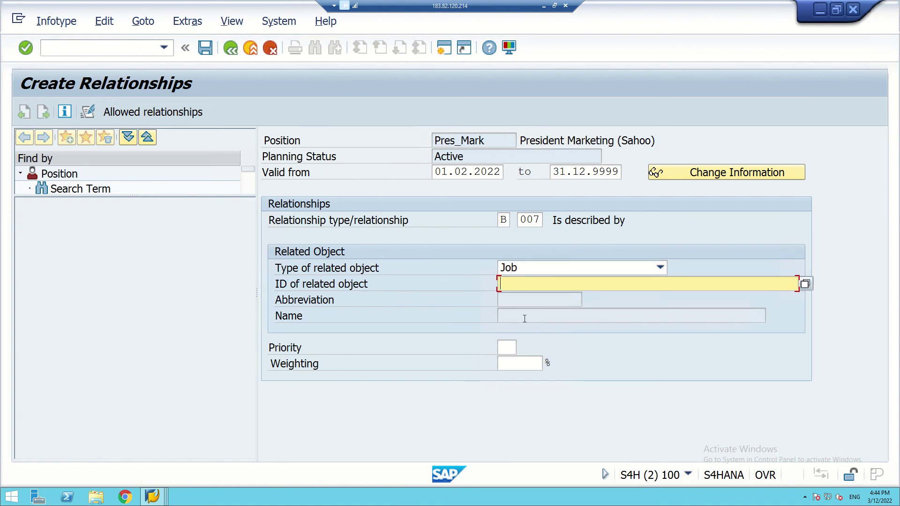
pyautogui.write('5000')
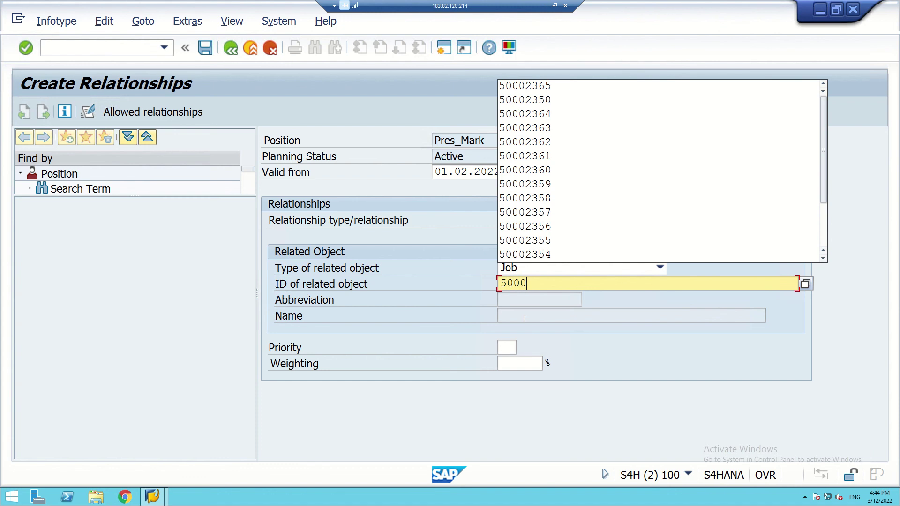
pyautogui.write('2365')
pyautogui.press('Return')
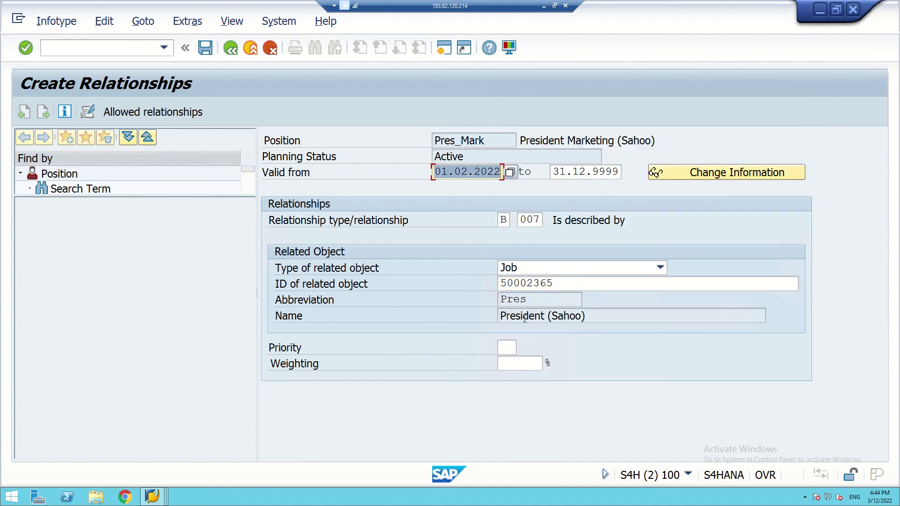
pyautogui.click(205, 50)
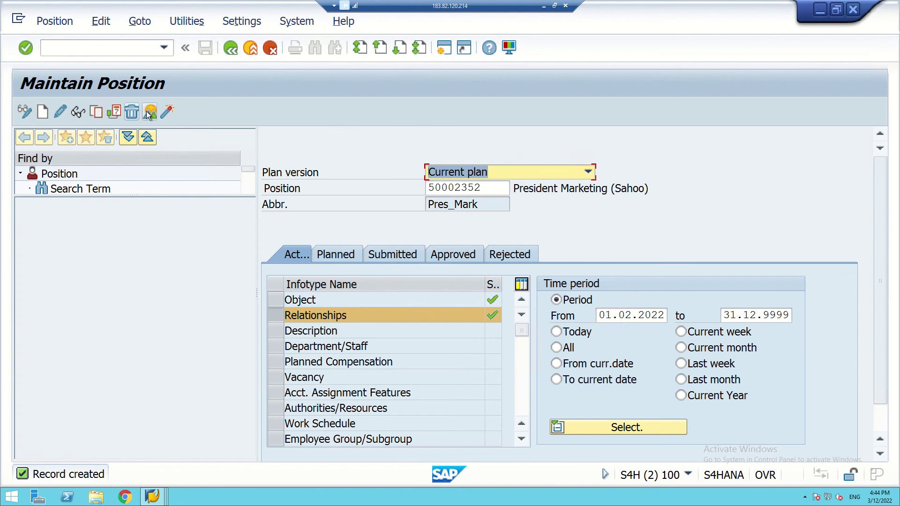
# Step: List the relationships of the President Marketing position and return to the position maintenance screen
pyautogui.click(169, 113)
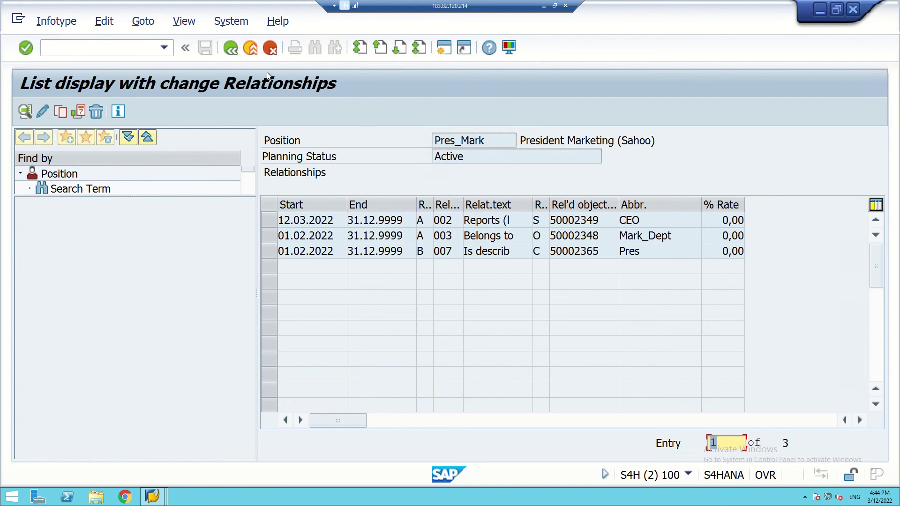
pyautogui.click(232, 49)
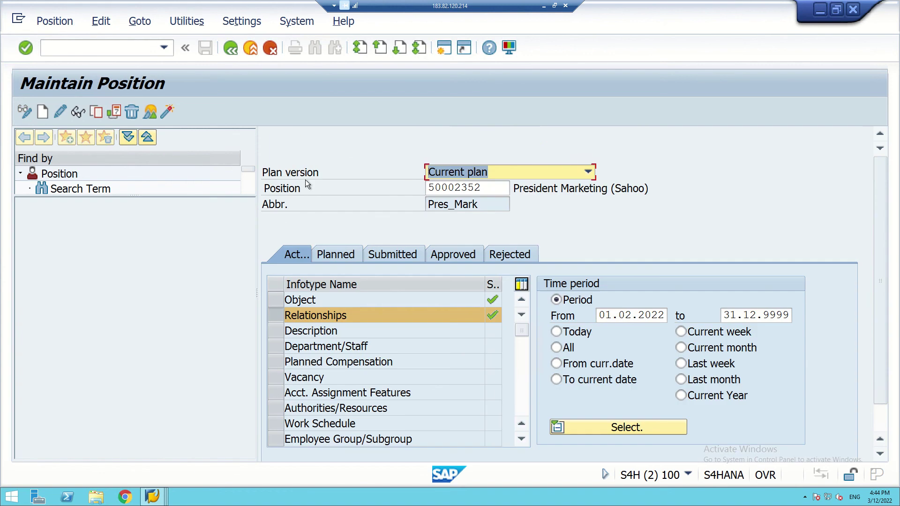
pyautogui.click(487, 190)
pyautogui.press('BackSpace')
pyautogui.press('BackSpace')
pyautogui.write('4')
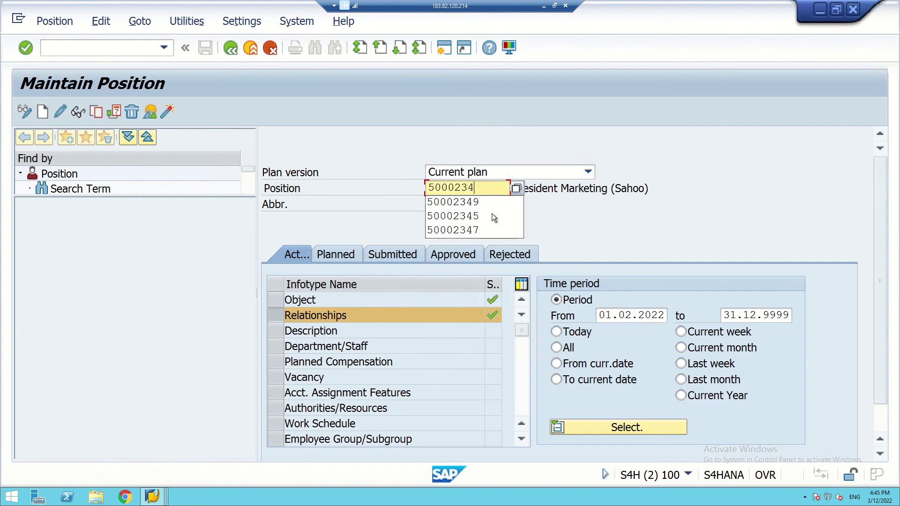
pyautogui.write('5')
pyautogui.press('Return')
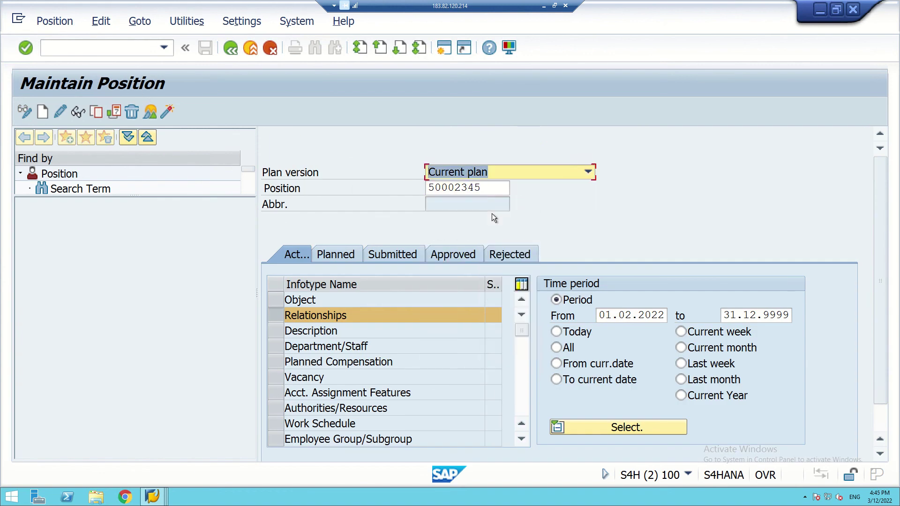
pyautogui.click(488, 189)
pyautogui.press('BackSpace')
pyautogui.press('BackSpace')
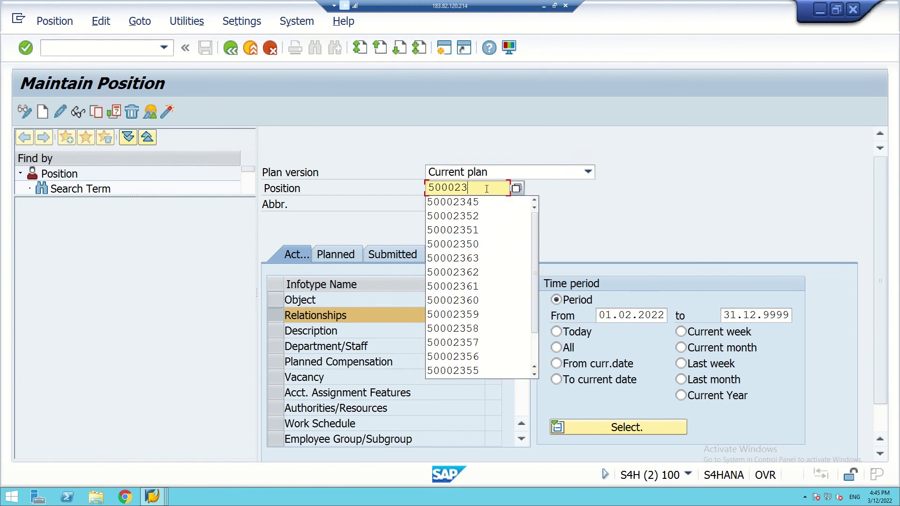
pyautogui.write('46')
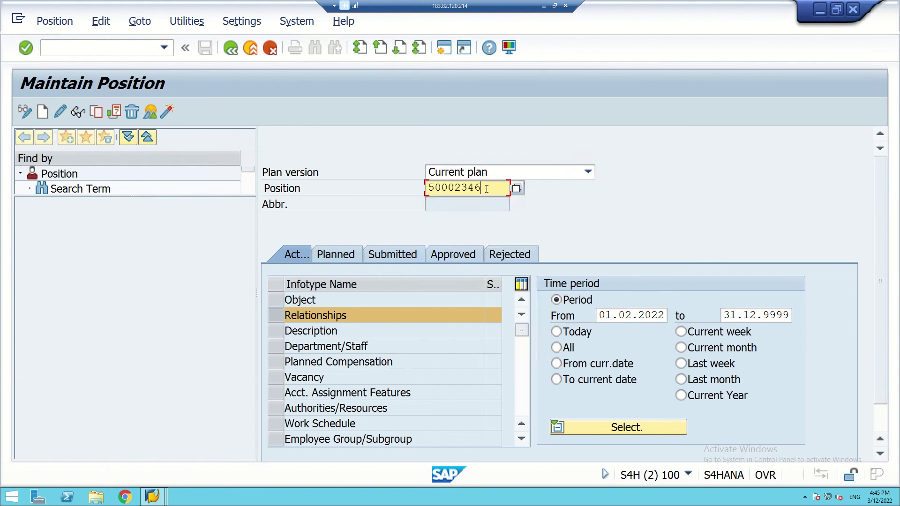
pyautogui.hotkey('shift', 'Tab')
pyautogui.press('Tab')
# Step: Load position 50002350 and list the relationships of the President Human Resource position
pyautogui.press('BackSpace')
pyautogui.press('BackSpace')
pyautogui.write('50')
pyautogui.press('Return')
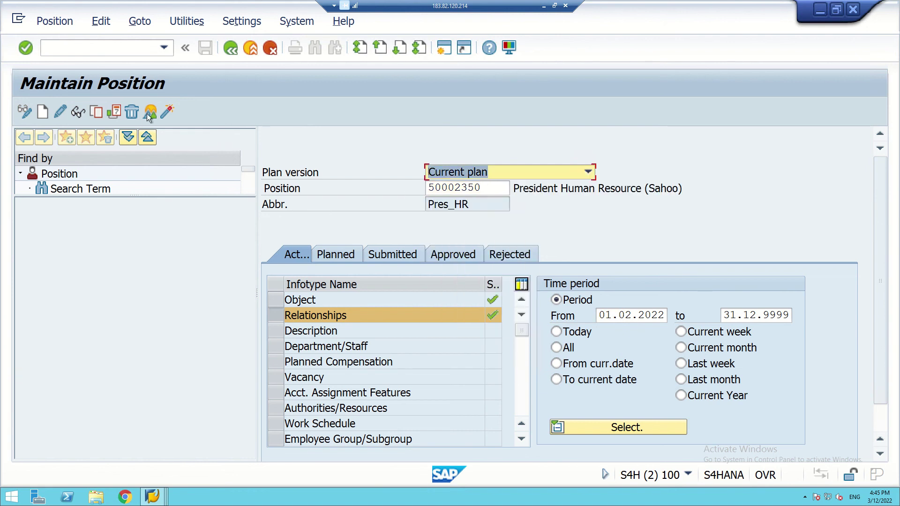
pyautogui.click(146, 116)
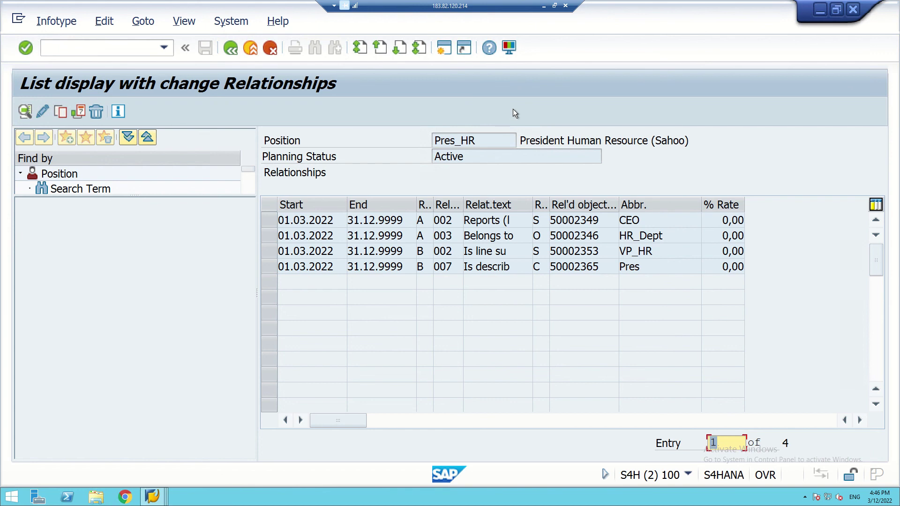
# Step: Minimize the remote session, examine the job and position ID table in the Excel PRESENTATION workbook, and switch to the Lecture 4 slides in PowerPoint
pyautogui.click(544, 6)
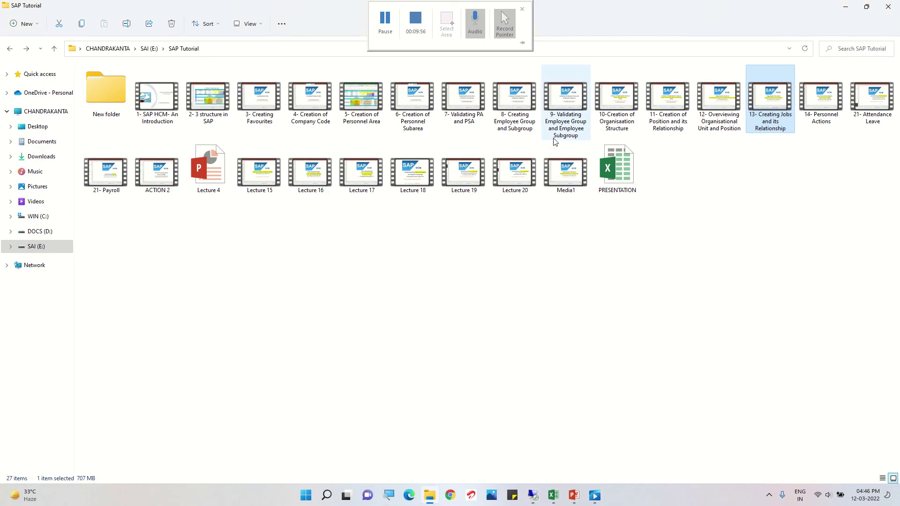
pyautogui.click(574, 496)
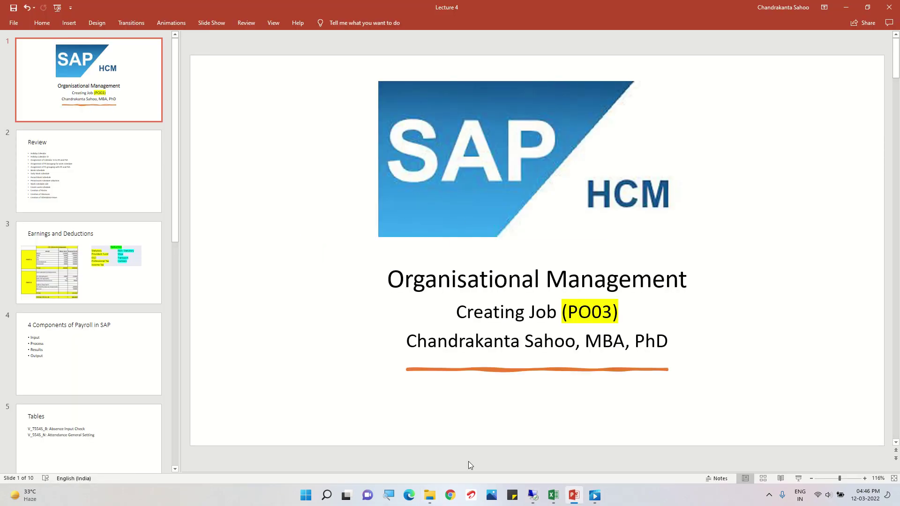
pyautogui.click(553, 496)
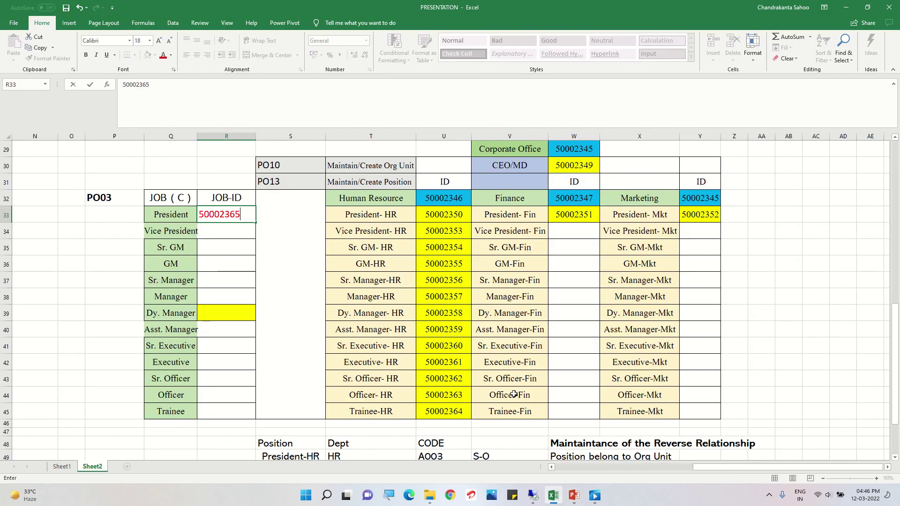
pyautogui.scroll(1, 440, 332)
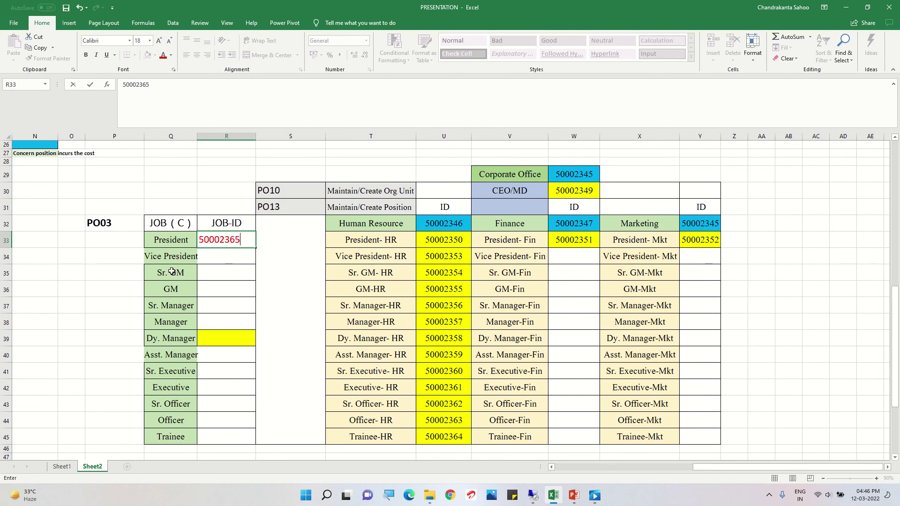
pyautogui.scroll(-1, 172, 272)
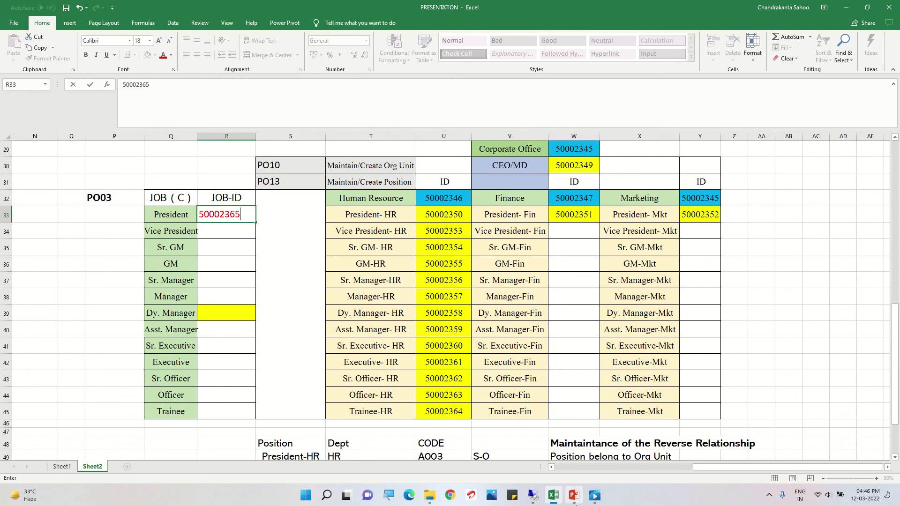
pyautogui.click(574, 495)
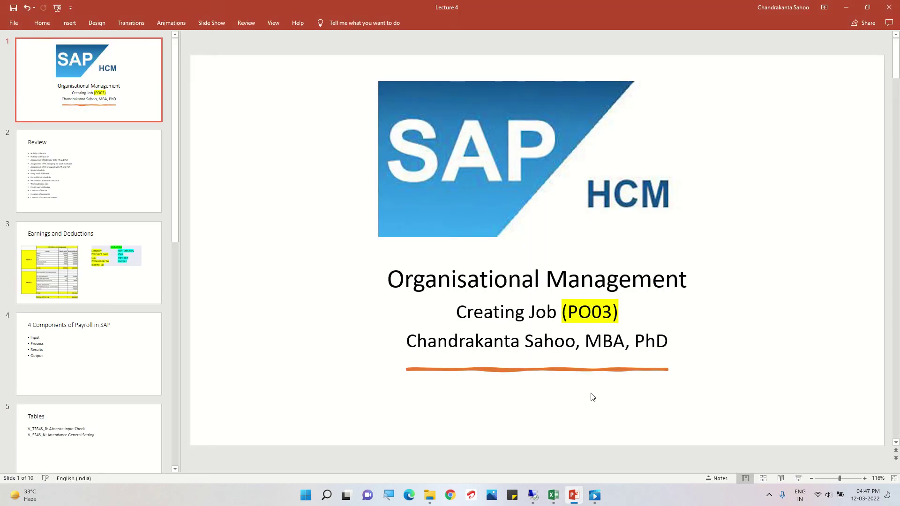